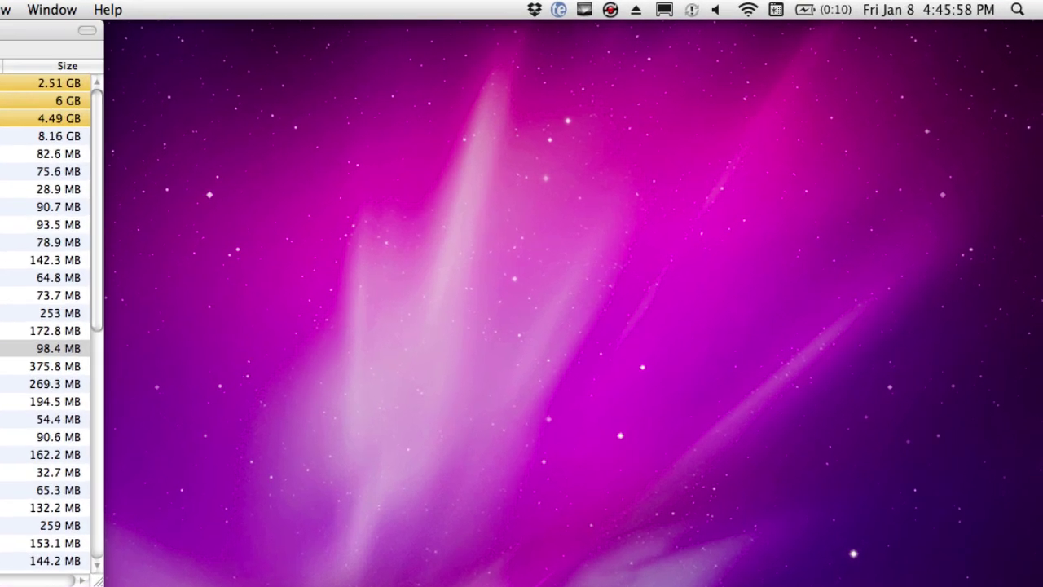
# - Launch MPEG Streamclip through a Spotlight search for "mpeg" and open its Batch List
pyautogui.press('super+space')
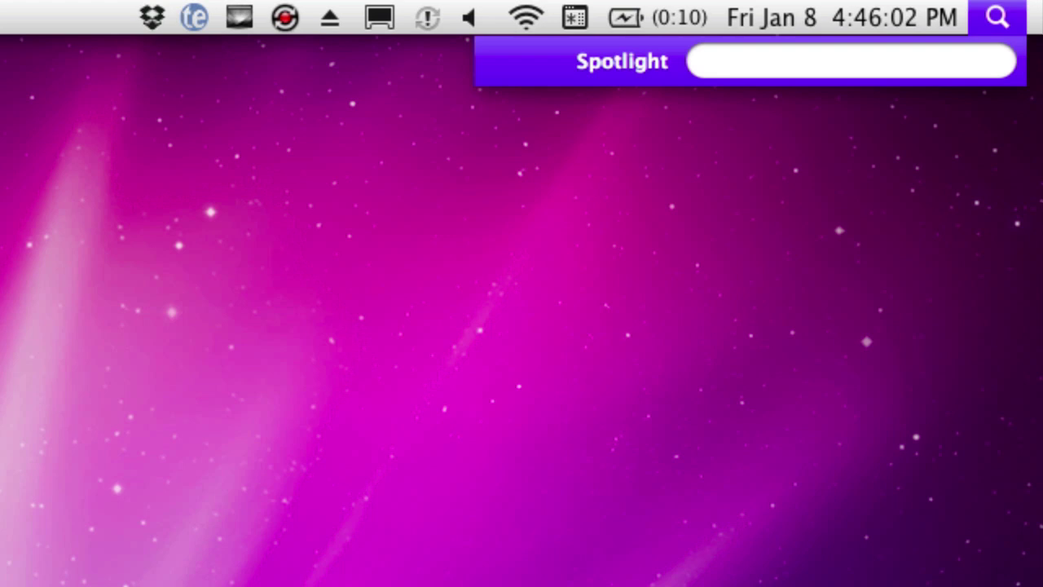
pyautogui.write('mpeg')
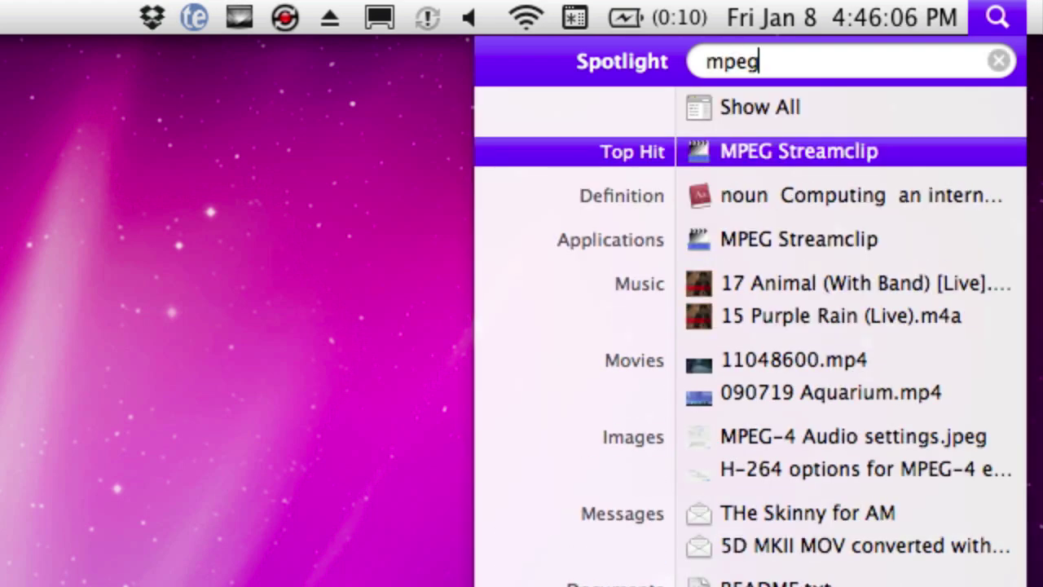
pyautogui.press('Return')
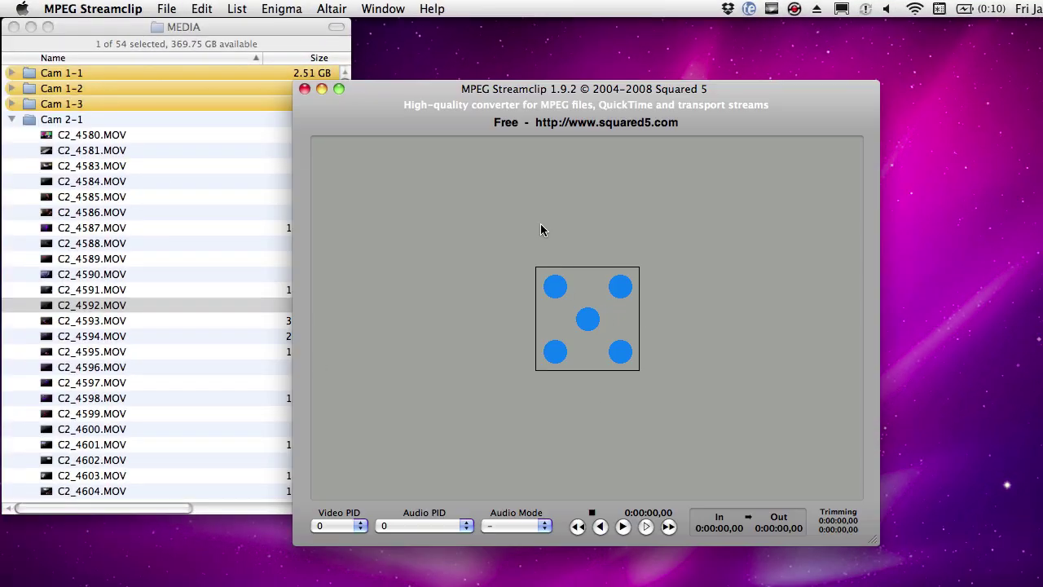
pyautogui.click(241, 9)
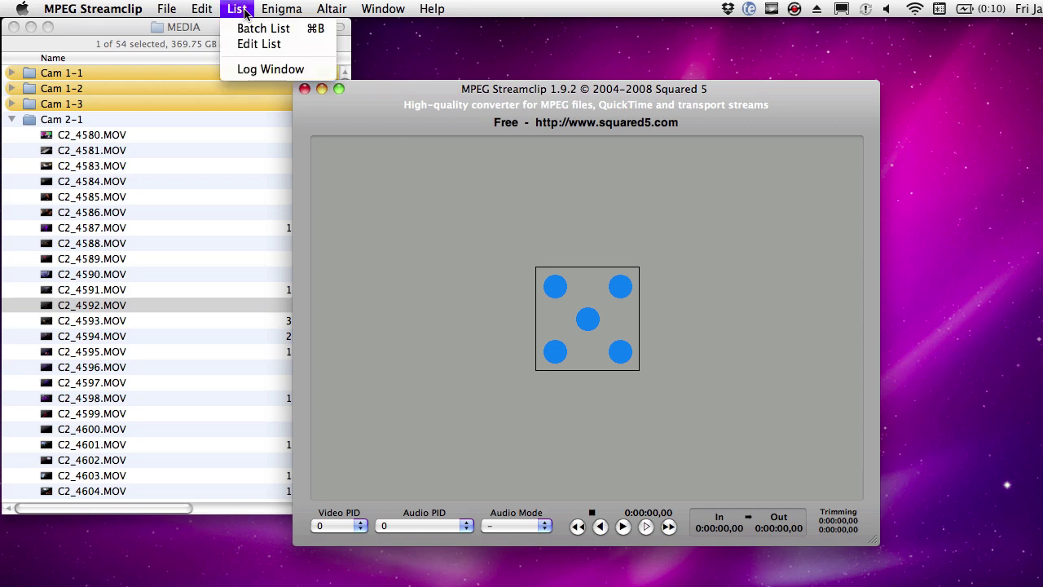
pyautogui.click(249, 31)
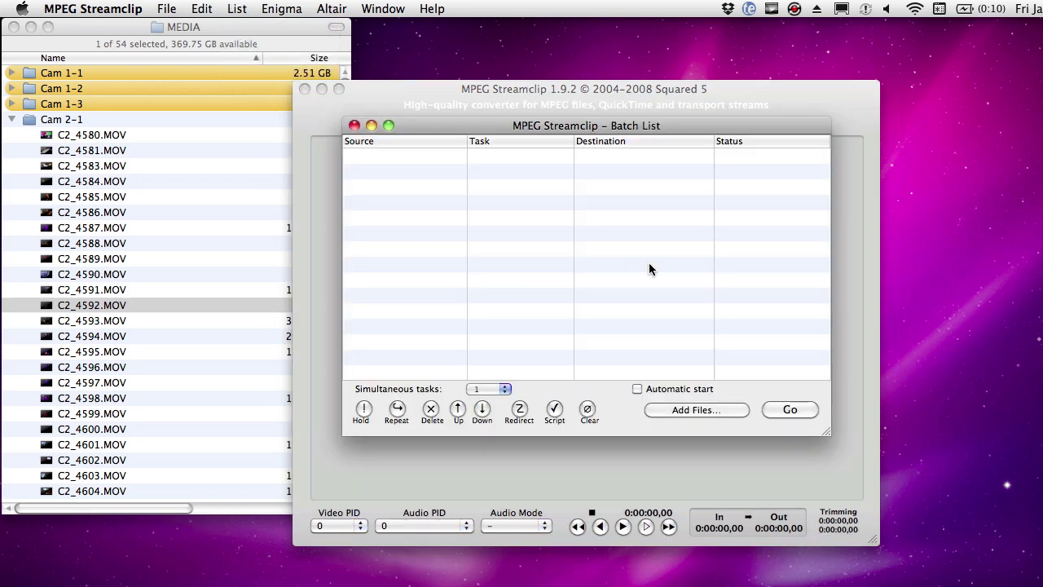
# - Preview the clips C2_4597.MOV and C2_4598.MOV from the Cam 2-1 folder in Finder
pyautogui.click(98, 305)
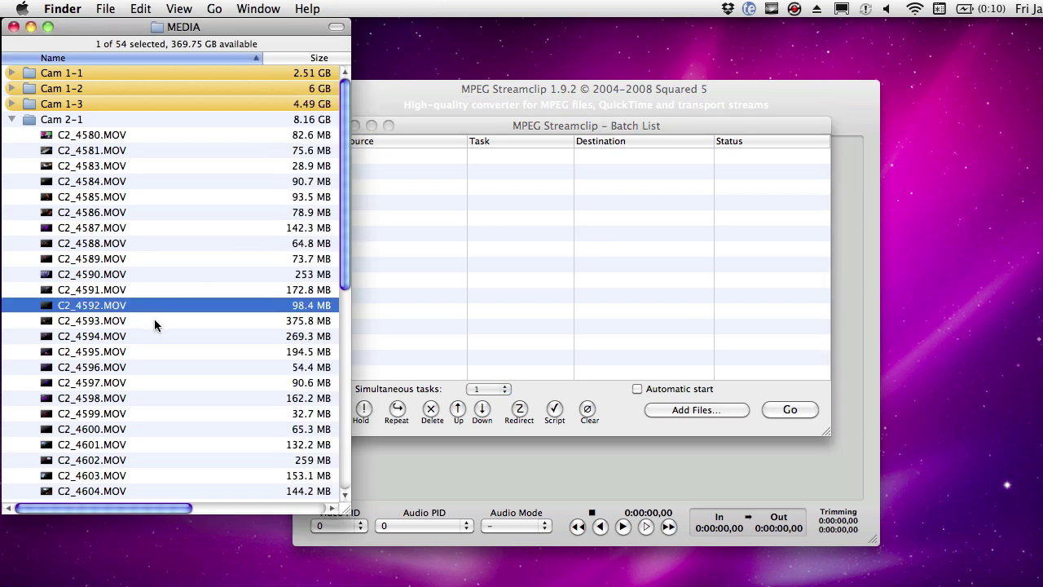
pyautogui.click(145, 382)
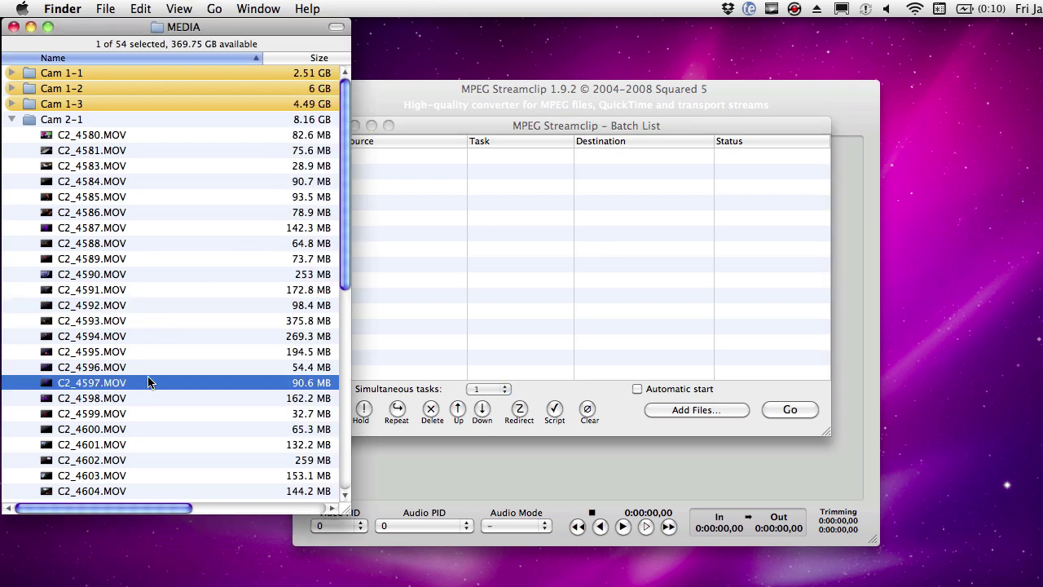
pyautogui.press('space')
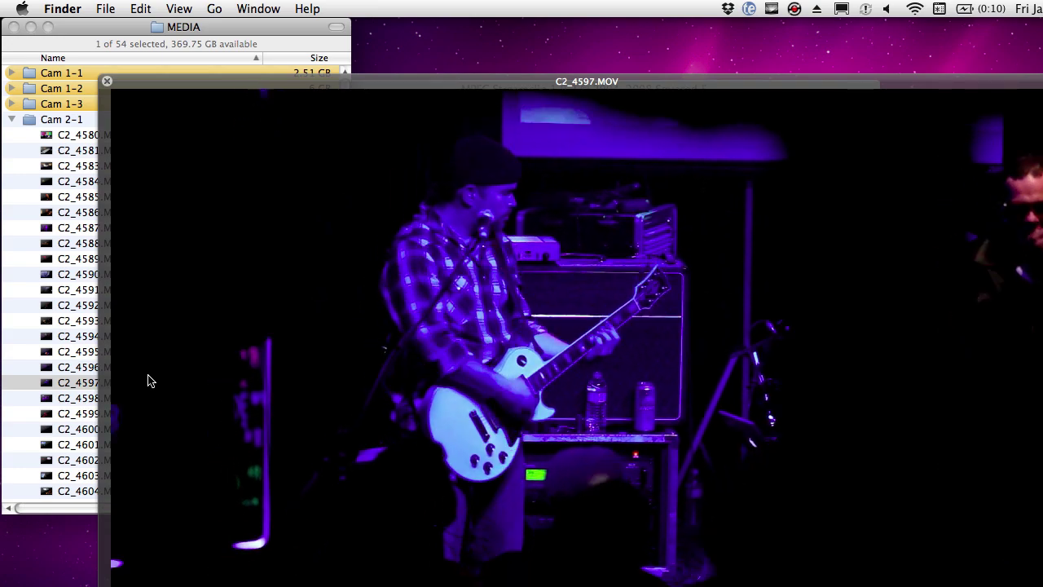
pyautogui.press('space')
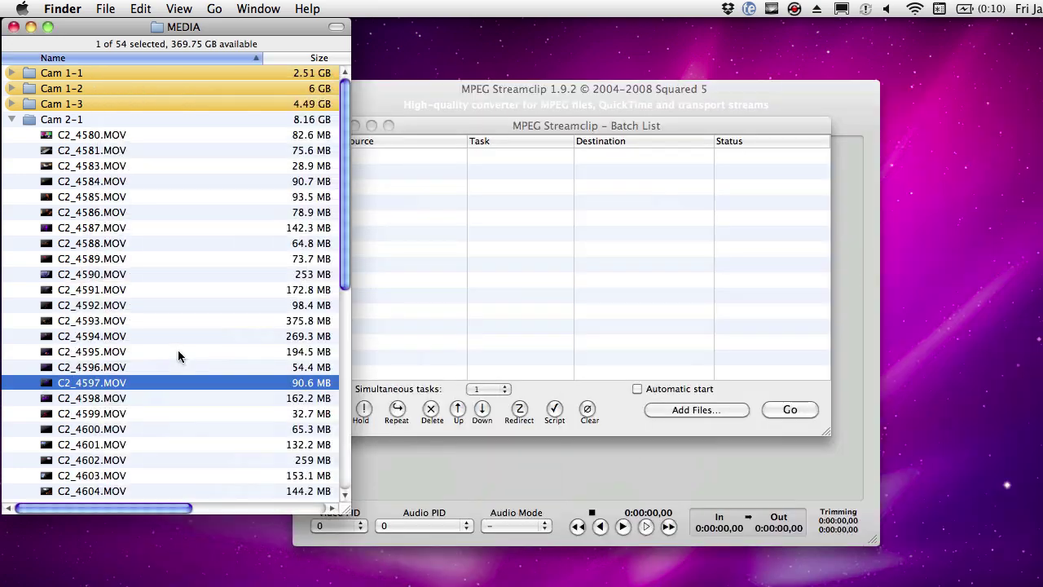
pyautogui.click(134, 395)
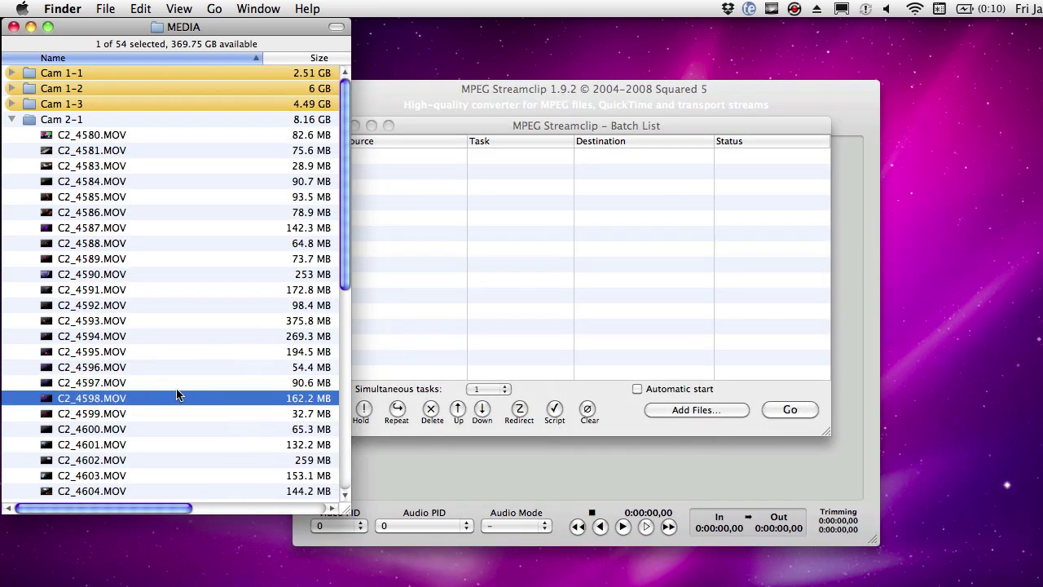
pyautogui.press('space')
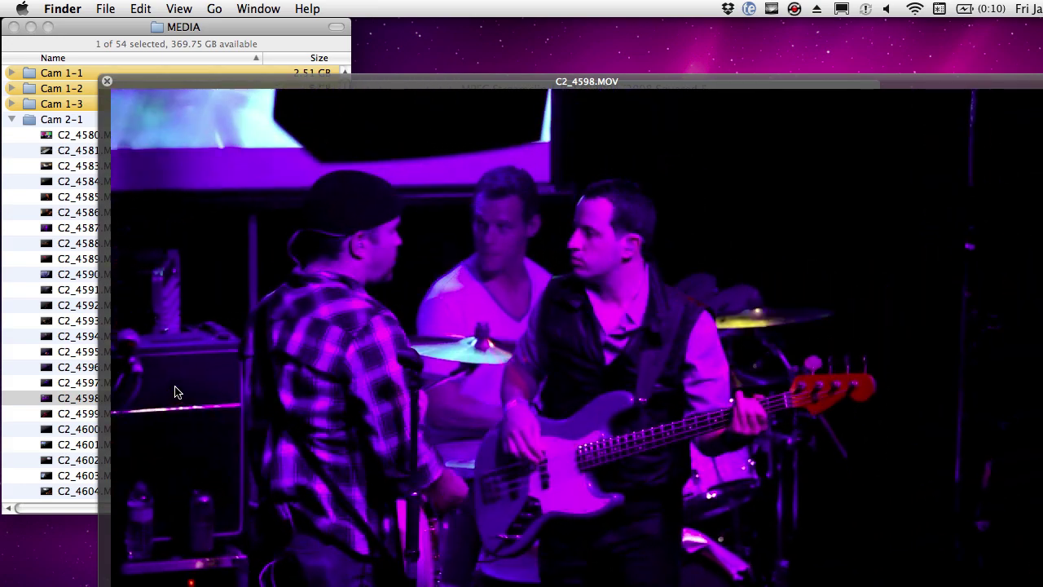
pyautogui.press('space')
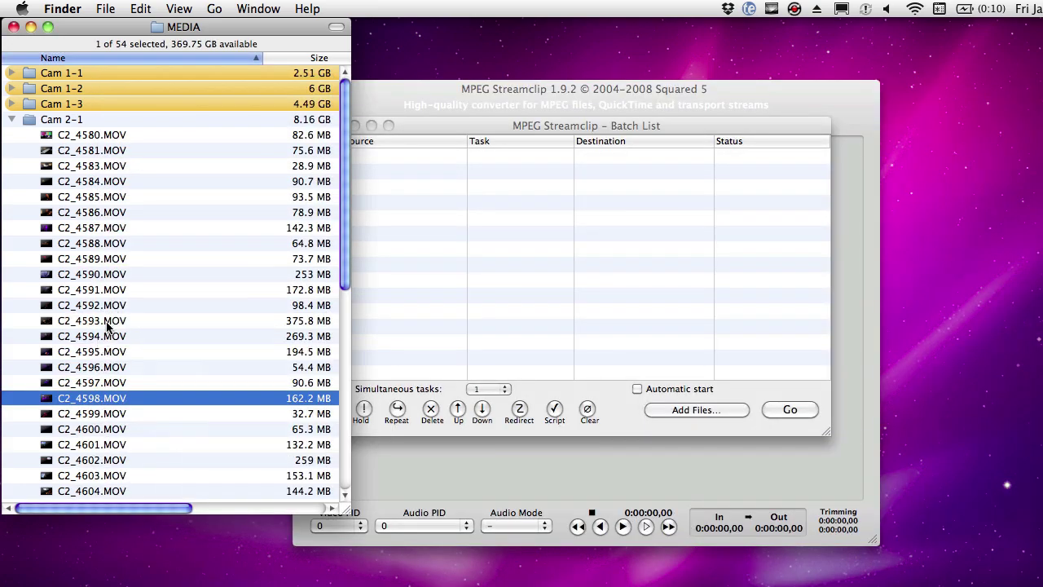
# - Preview C2_4593.MOV and add the clips C2_4593.MOV through C2_4596.MOV to the MPEG Streamclip batch list
pyautogui.click(108, 322)
pyautogui.press('space')
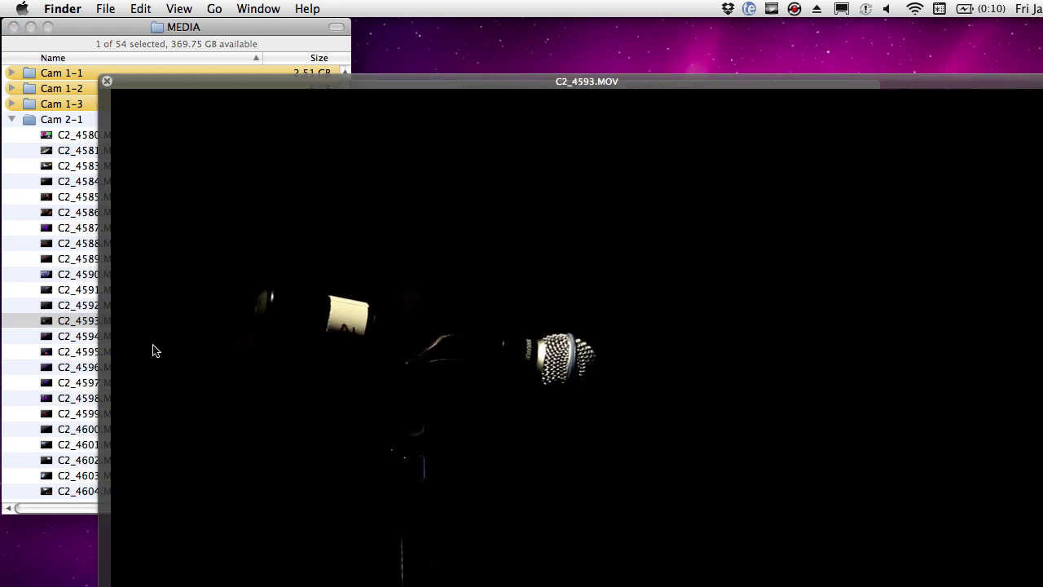
pyautogui.press('space')
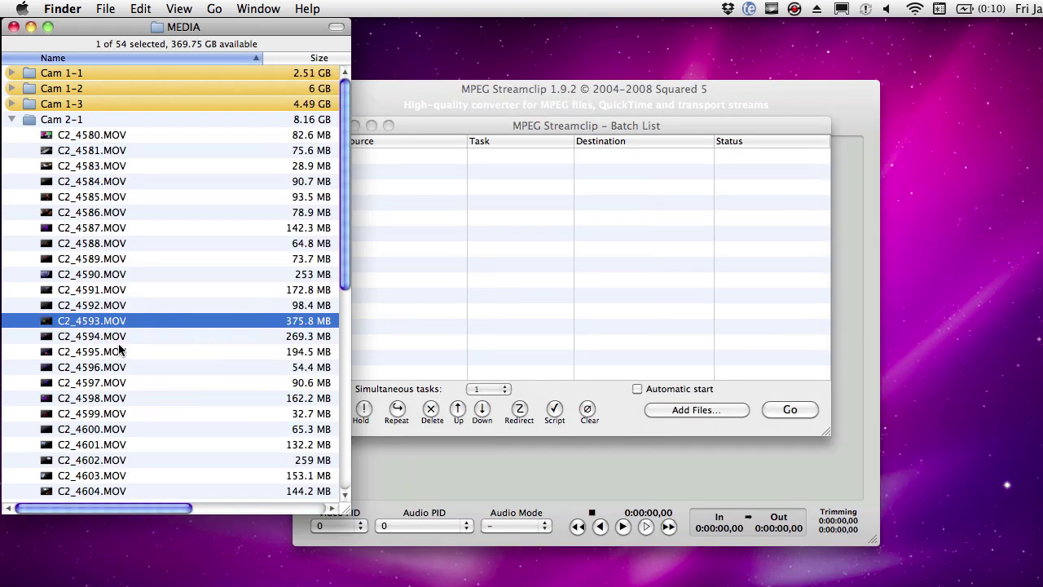
pyautogui.keyDown('shift'); pyautogui.click(103, 371); pyautogui.keyUp('shift')
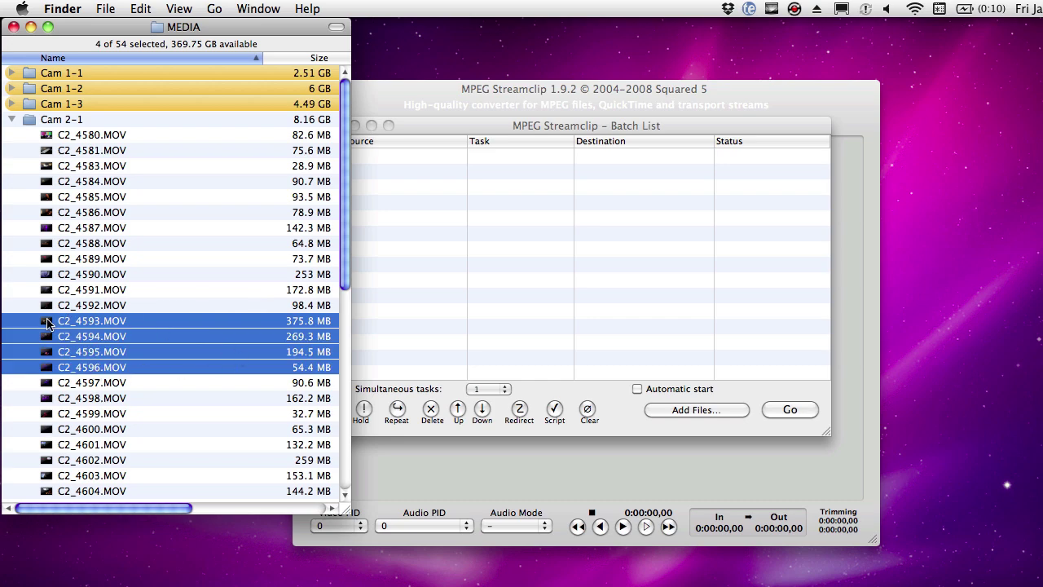
pyautogui.moveTo(49, 326); pyautogui.dragTo(409, 212)
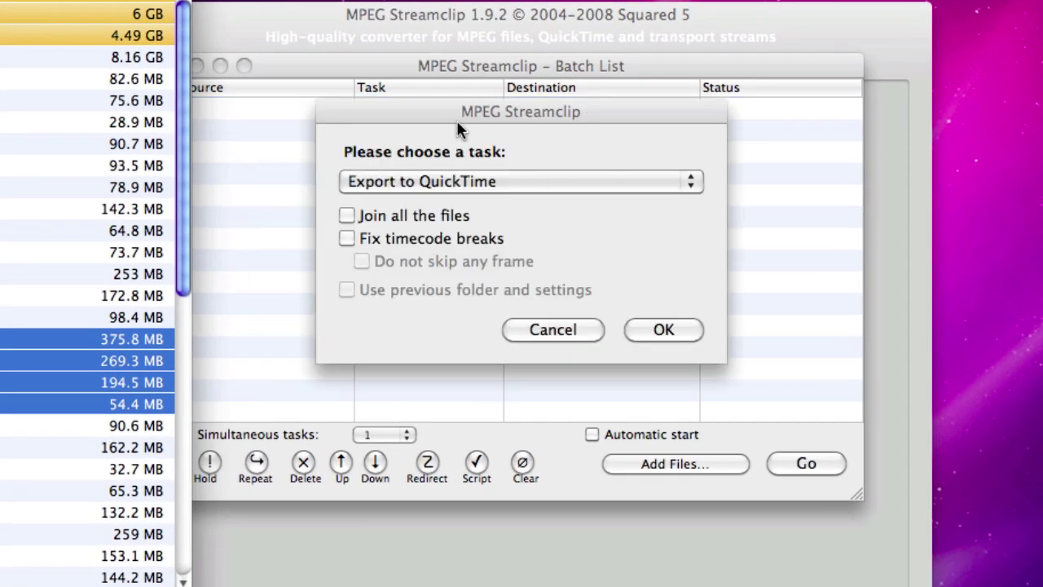
# - Choose Export to QuickTime as the batch task and Converted Cam 2 as the destination folder
pyautogui.click(457, 123)
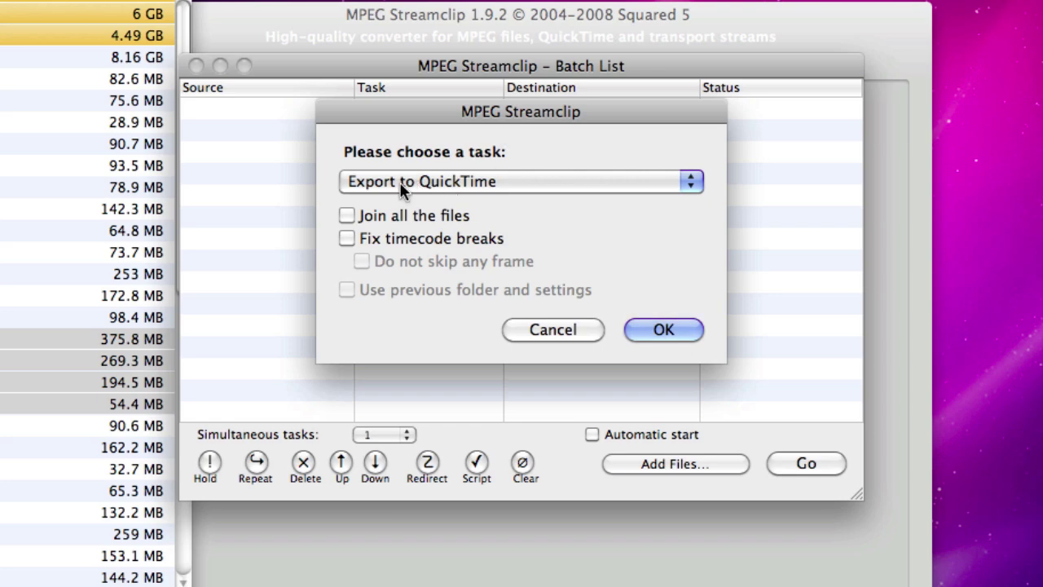
pyautogui.click(448, 186)
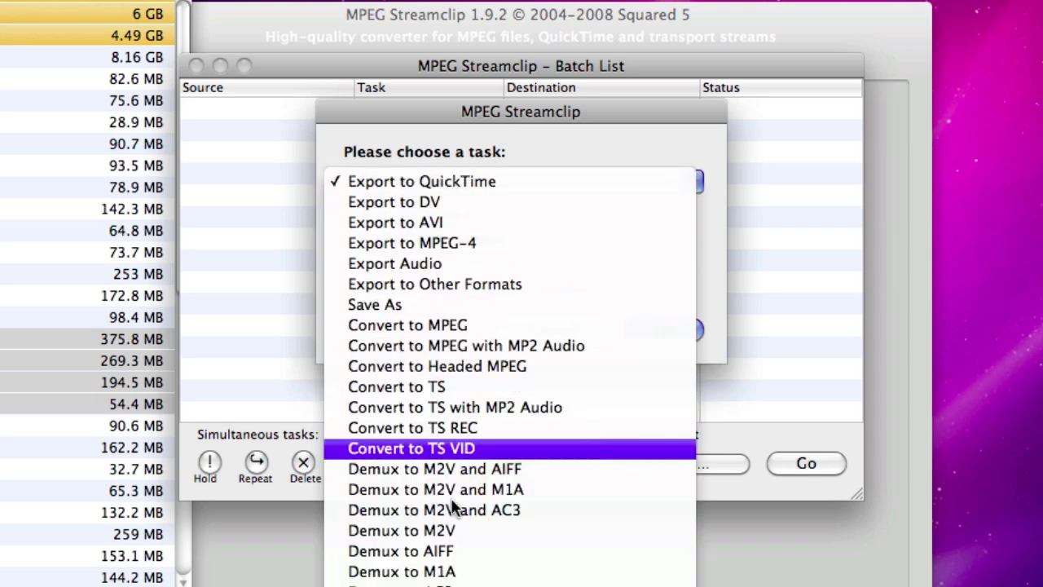
pyautogui.click(454, 186)
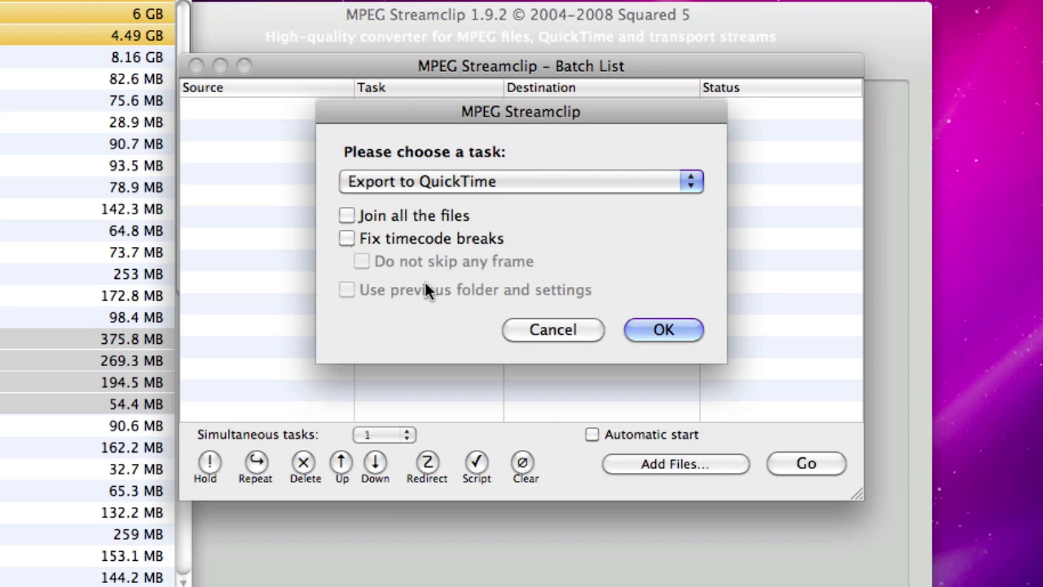
pyautogui.click(692, 330)
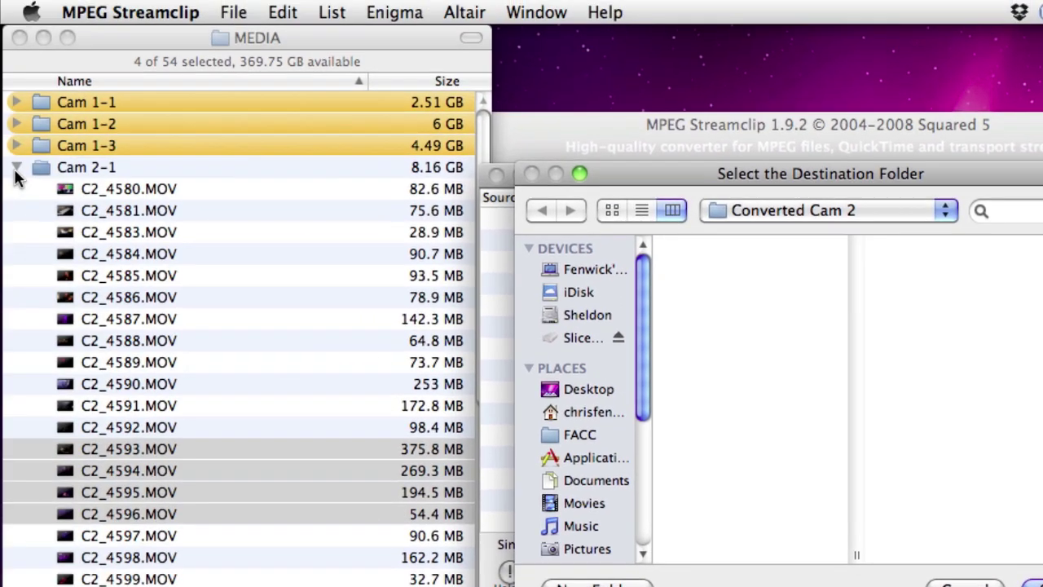
pyautogui.click(15, 167)
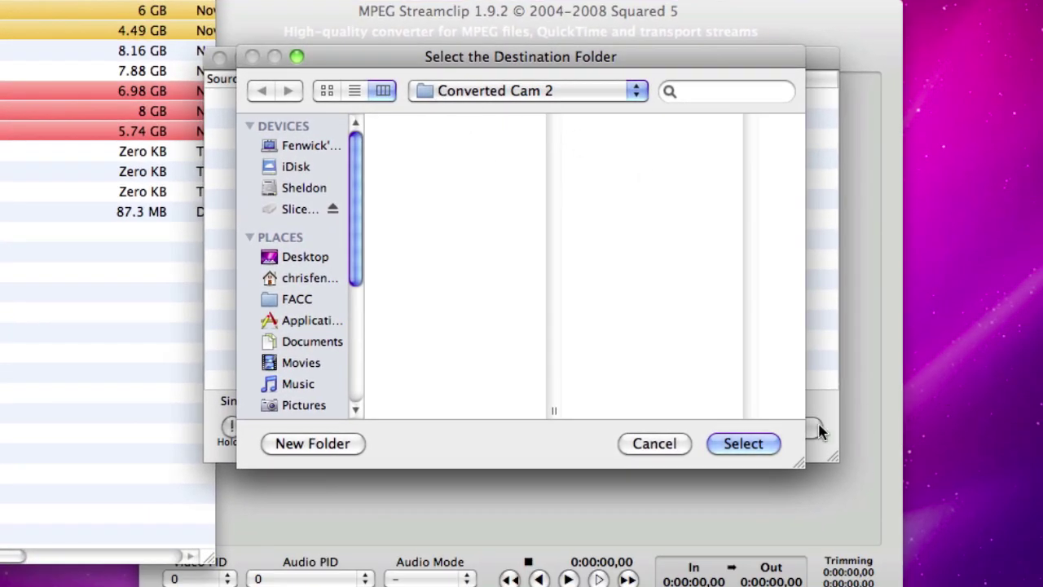
pyautogui.click(747, 446)
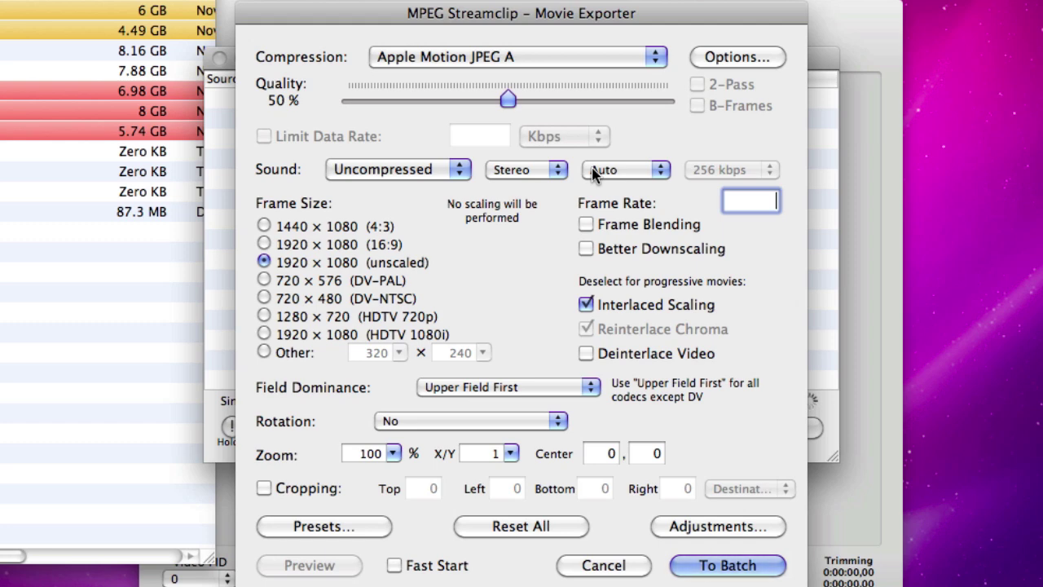
# - Set the export compression to Apple DVCPRO HD 720p60
pyautogui.click(527, 56)
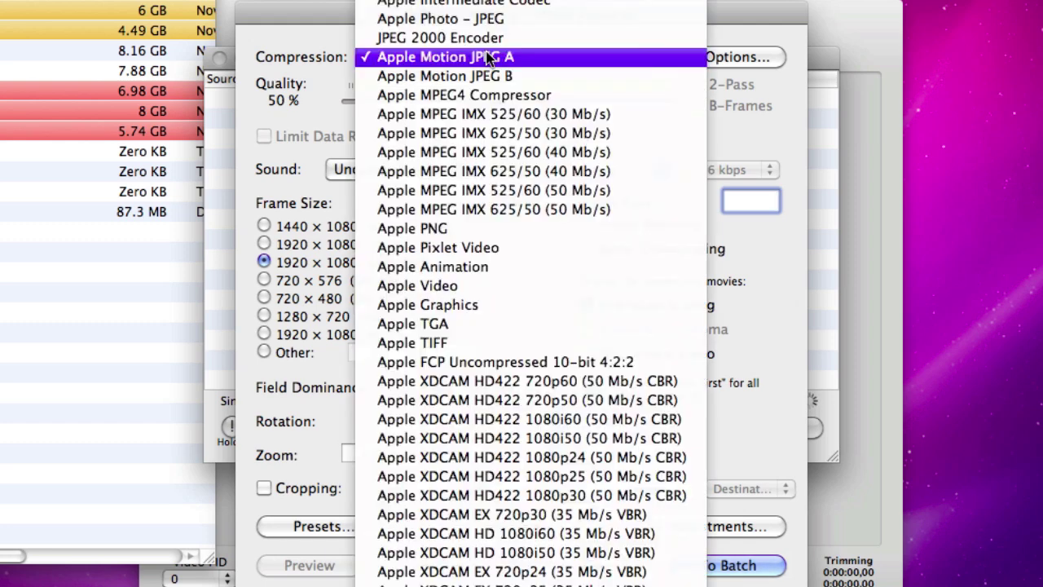
pyautogui.moveTo(603, 2)
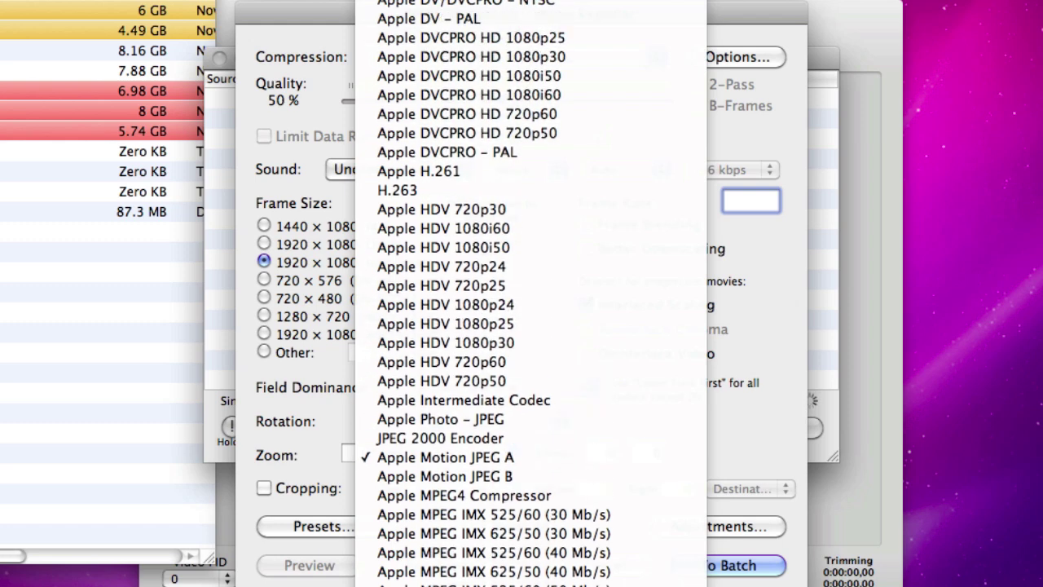
pyautogui.click(601, 124)
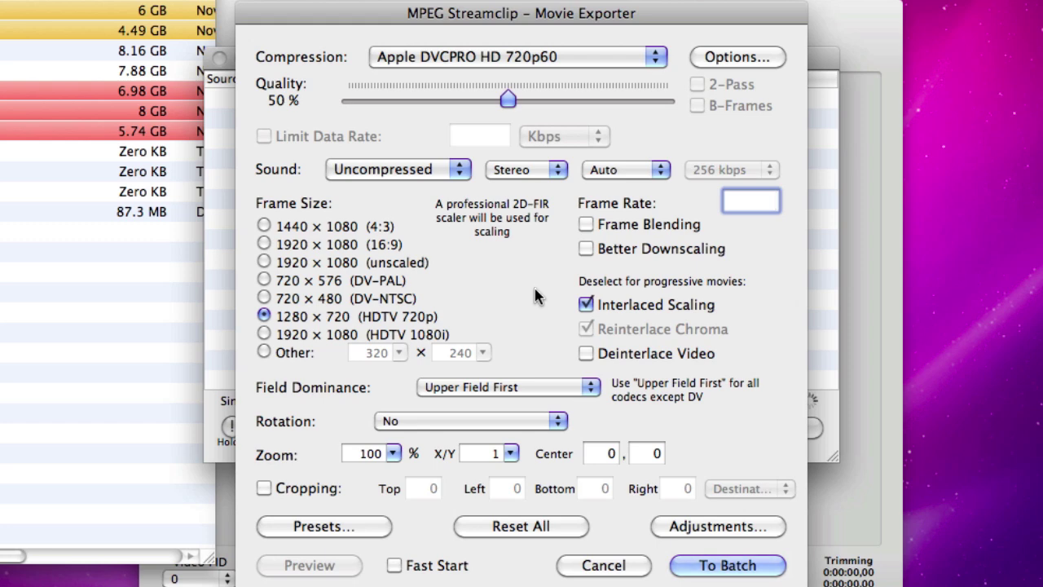
pyautogui.click(442, 65)
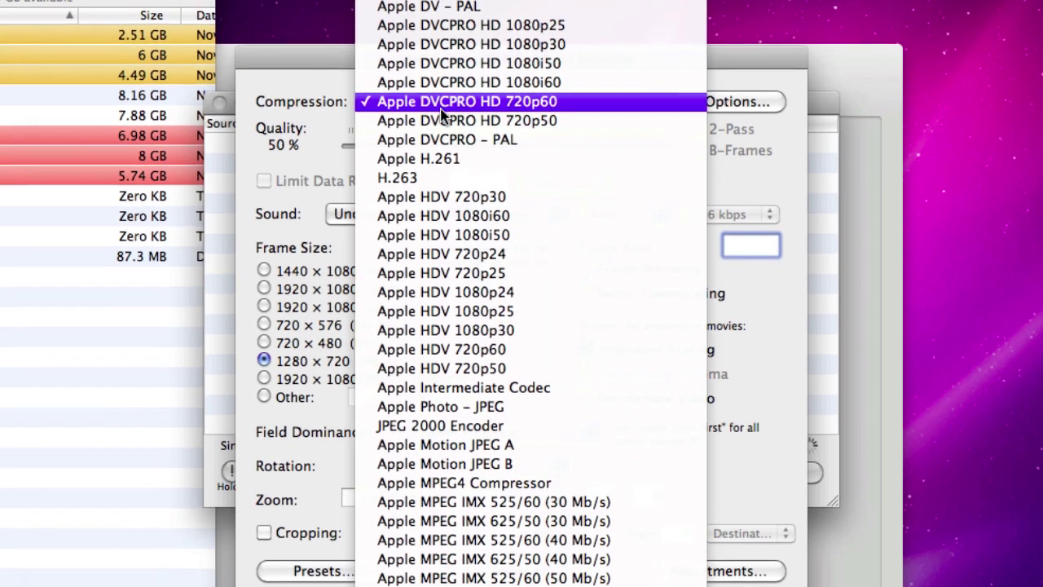
pyautogui.scroll(10, 542, 49)
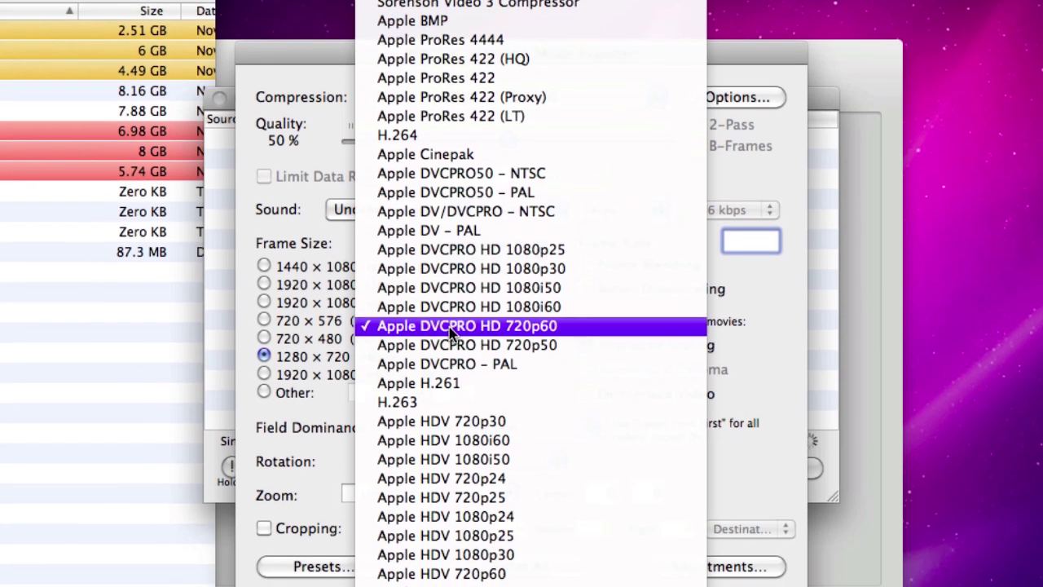
pyautogui.click(574, 391)
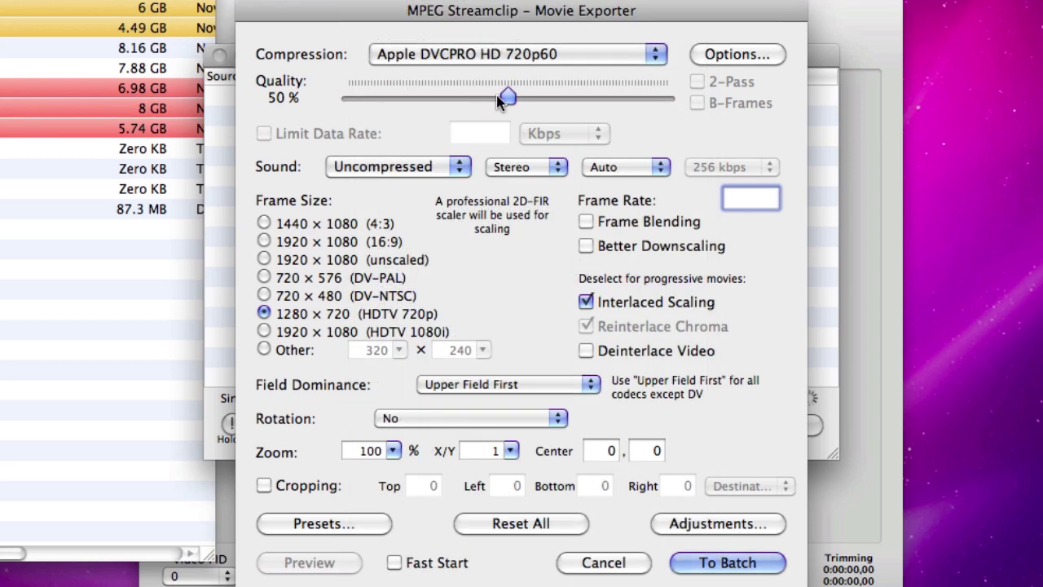
# - Set the export quality to 100% and the audio sample rate to 48 kHz, and disable Interlaced Scaling
pyautogui.moveTo(496, 98); pyautogui.dragTo(700, 97)
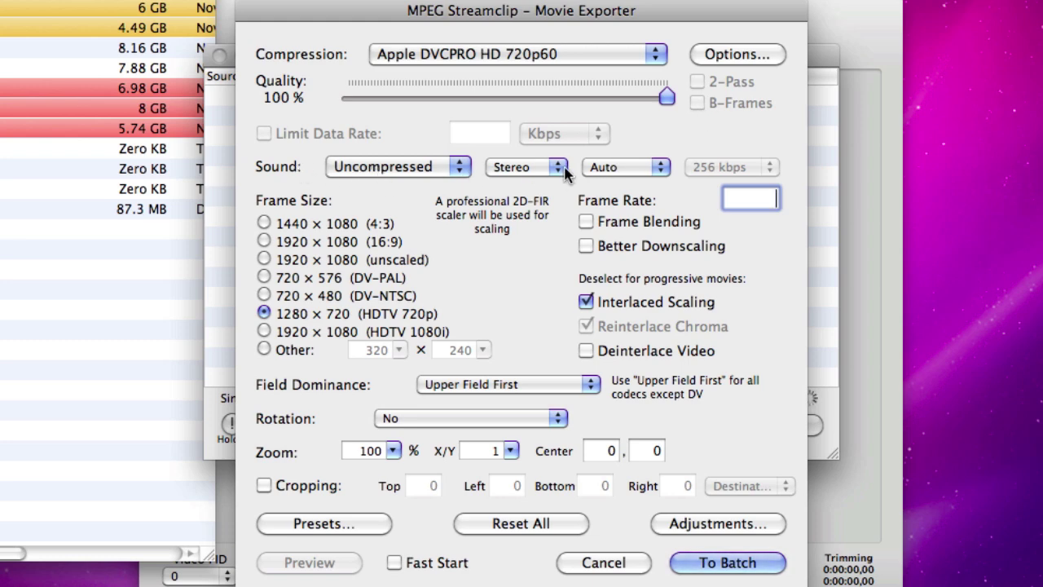
pyautogui.click(617, 168)
pyautogui.click(632, 184)
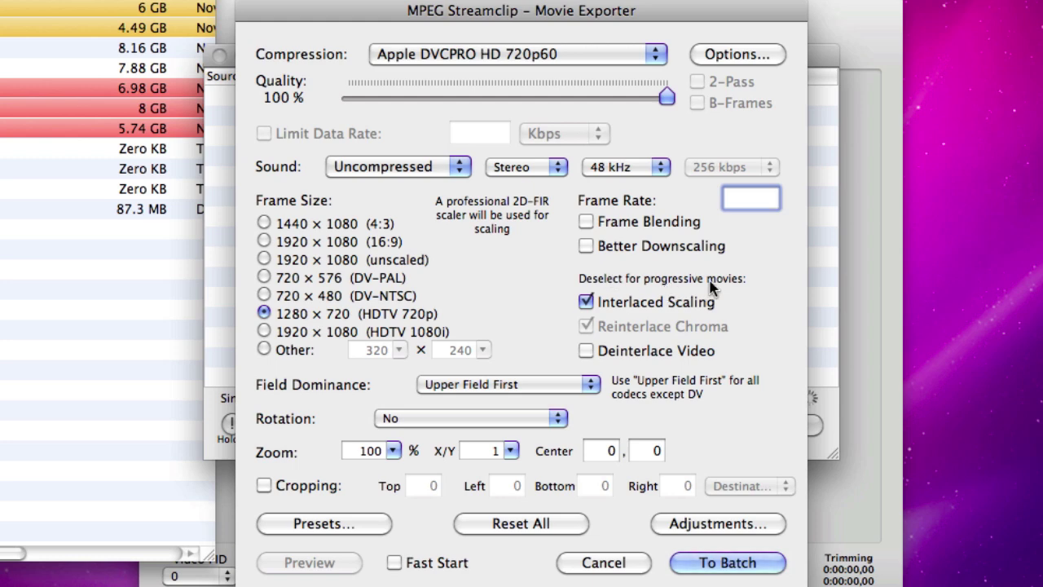
pyautogui.click(585, 303)
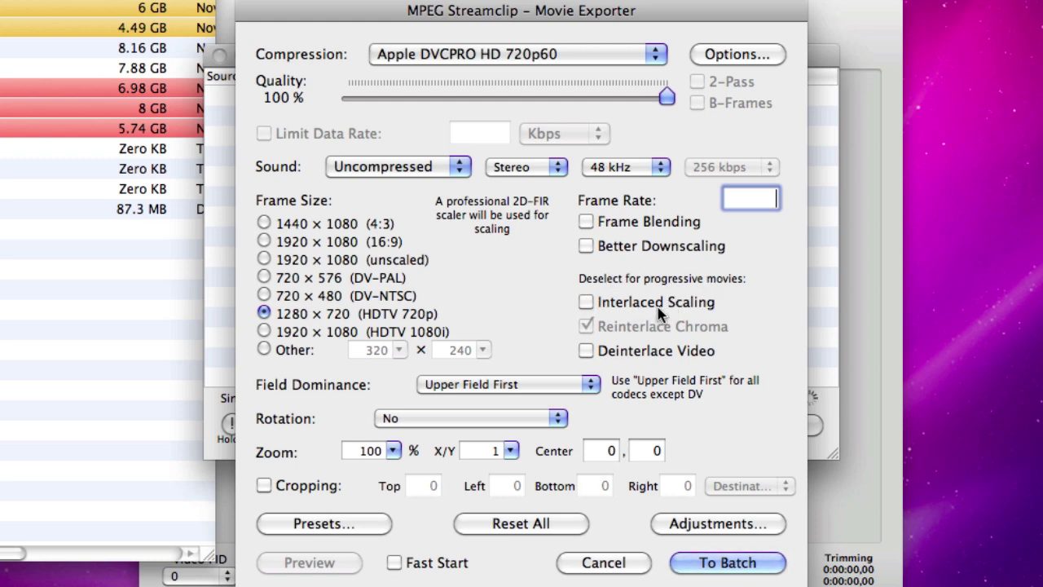
# - Check the saved export presets without loading one, and send the configured export jobs to the batch list
pyautogui.click(361, 524)
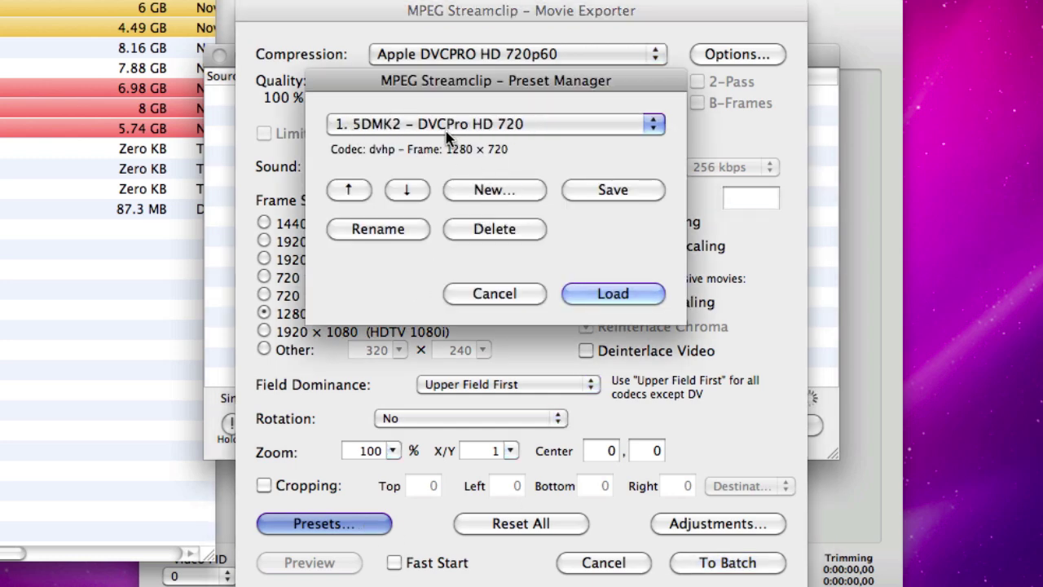
pyautogui.click(503, 291)
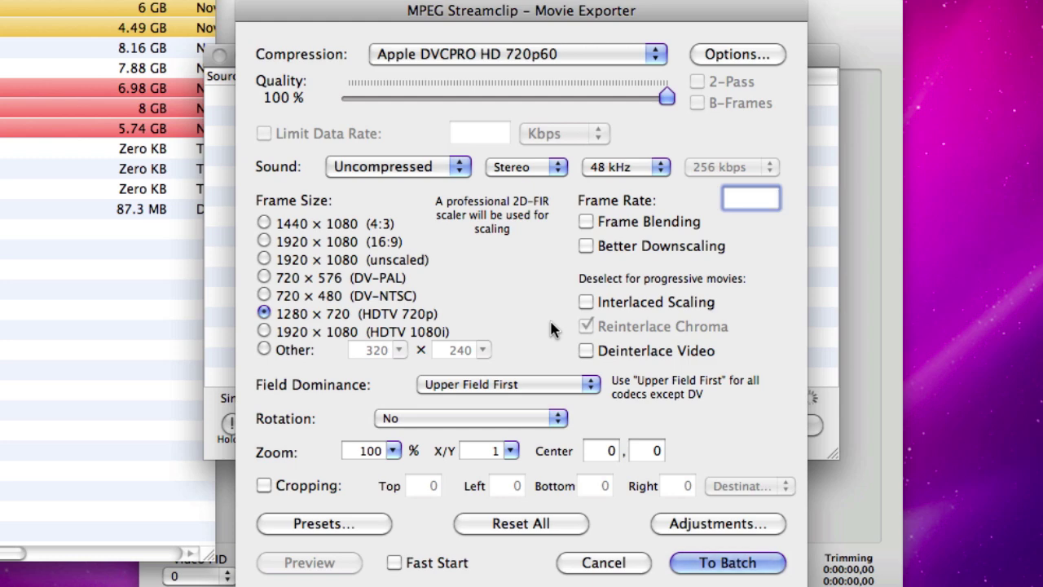
pyautogui.click(728, 563)
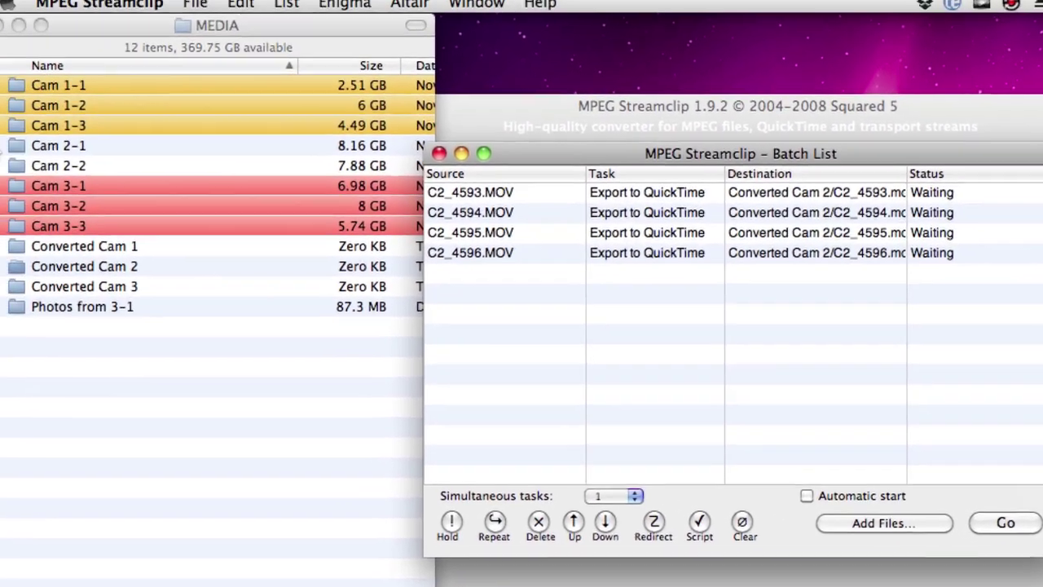
# - Expand the Cam 2-1 folder in Finder, and start processing the waiting jobs in the MPEG Streamclip batch list
pyautogui.click(15, 159)
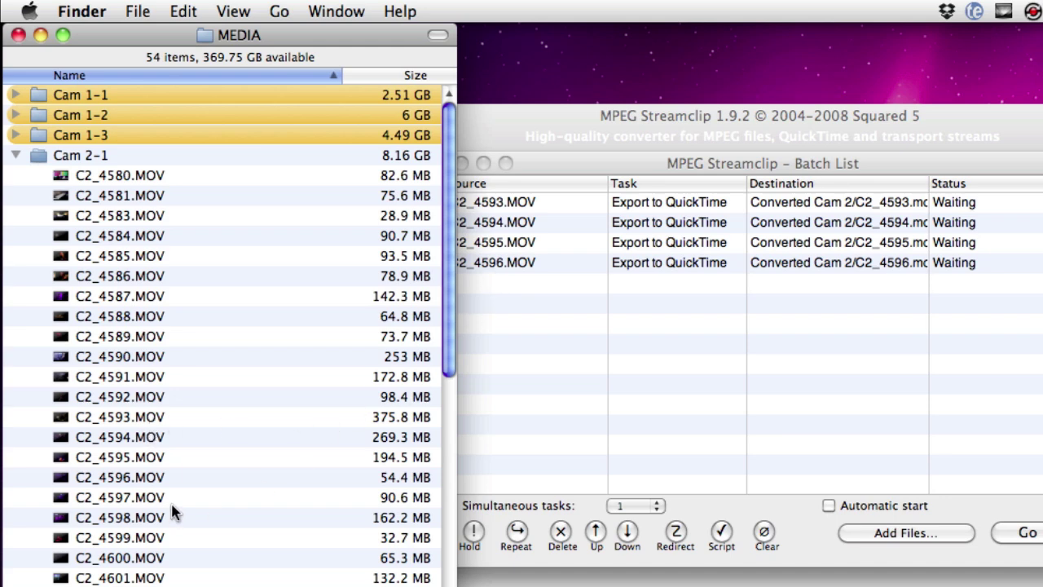
pyautogui.click(151, 478)
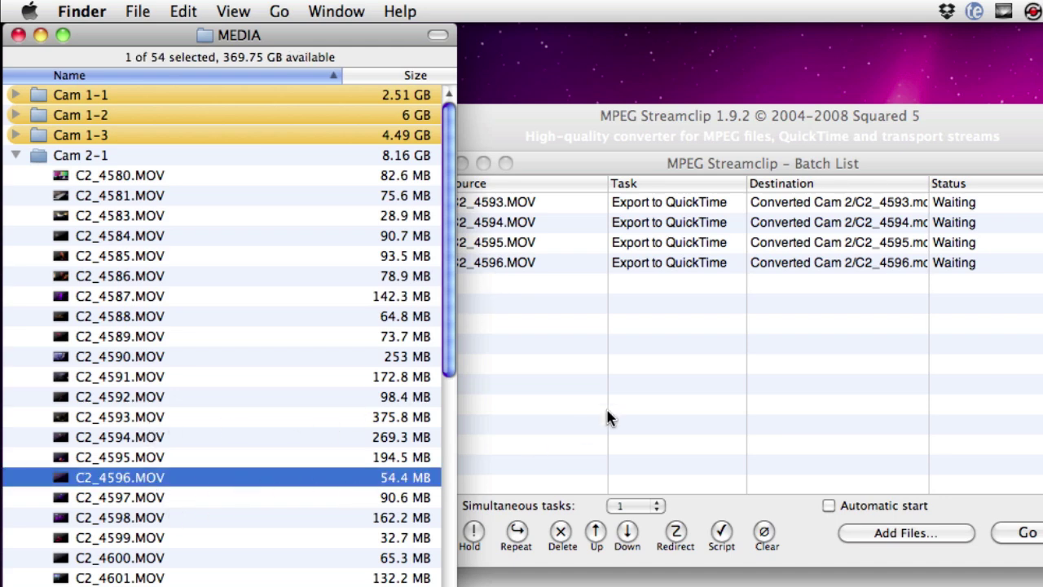
pyautogui.click(950, 321)
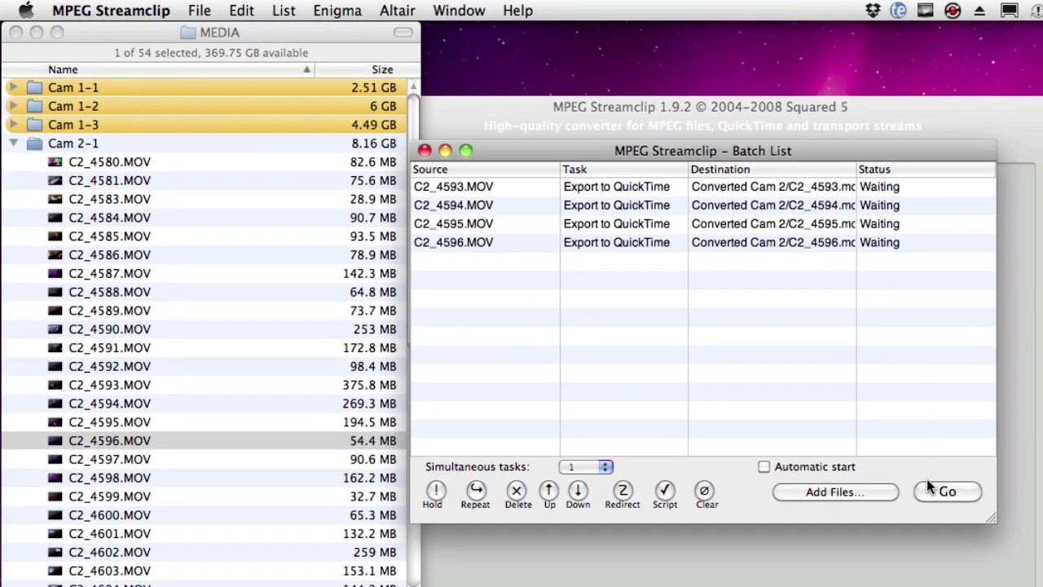
pyautogui.click(954, 492)
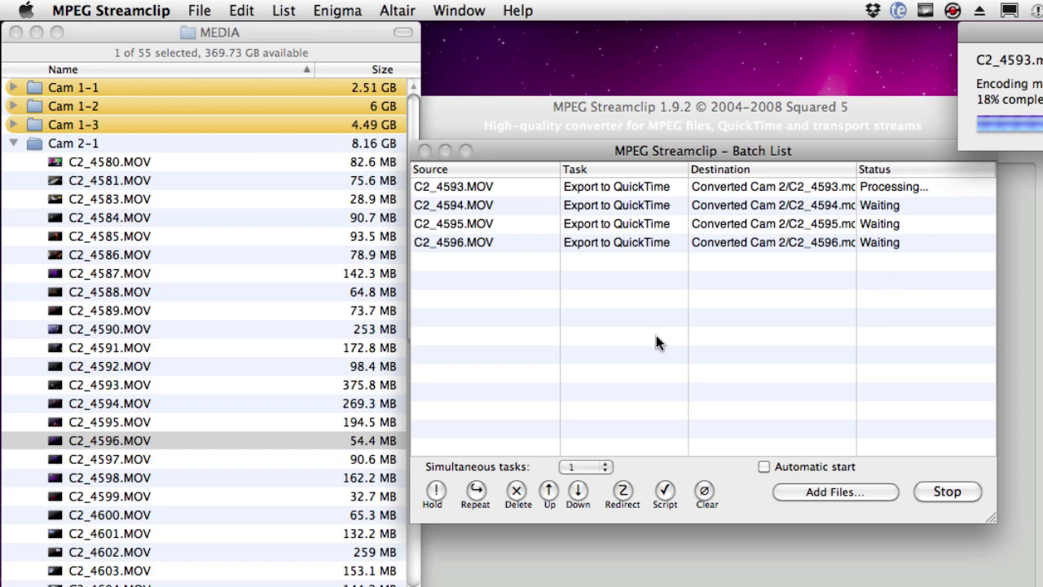
# - Preview the clips C2_4597.MOV, C2_4598.MOV and C2_4599.MOV from the Cam 2-1 folder in Finder
pyautogui.scroll(-3, 154, 418)
pyautogui.scroll(-5, 154, 418)
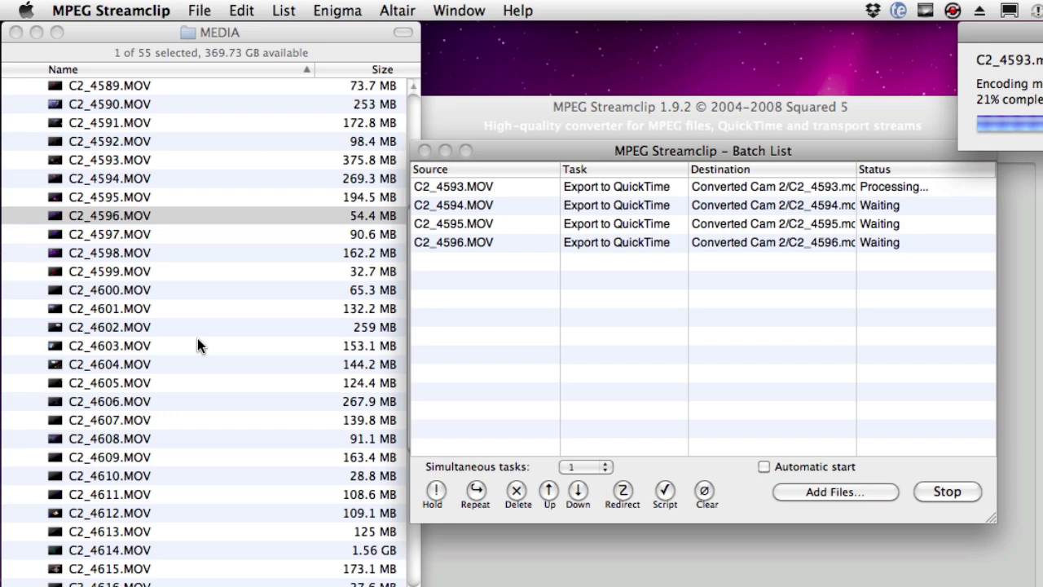
pyautogui.click(157, 236)
pyautogui.click(163, 233)
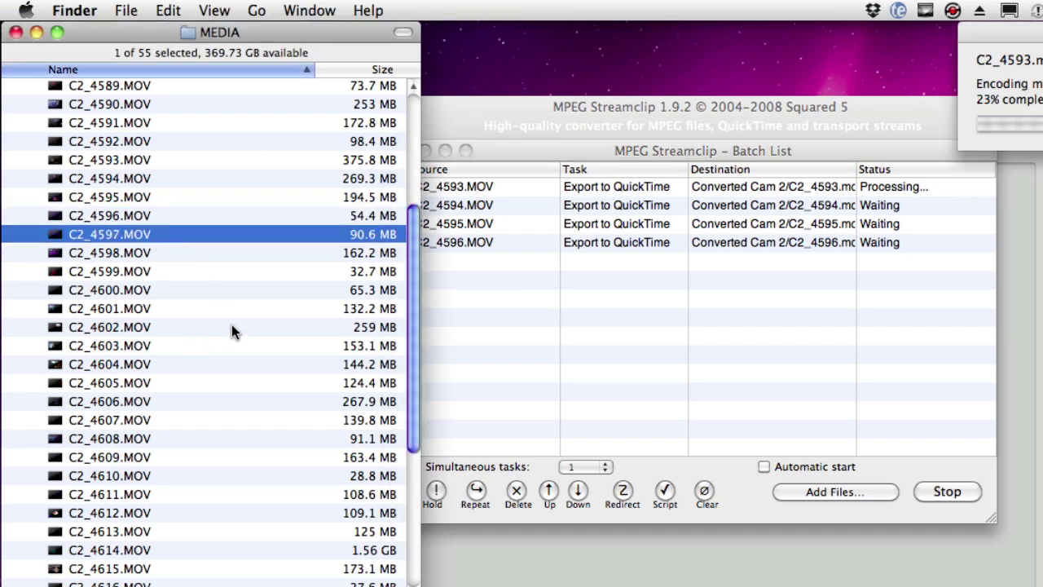
pyautogui.press('space')
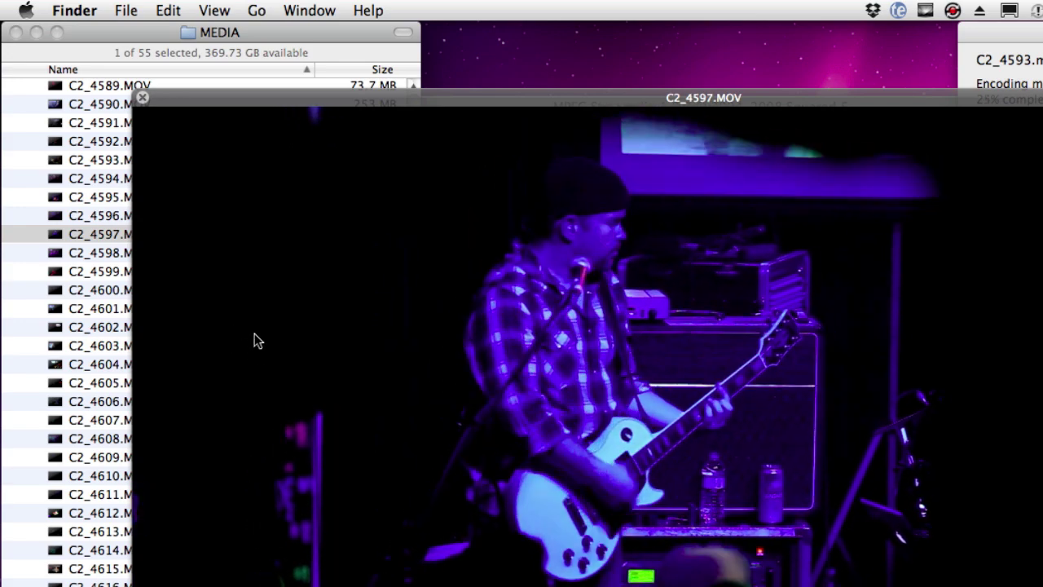
pyautogui.press('space')
pyautogui.click(178, 252)
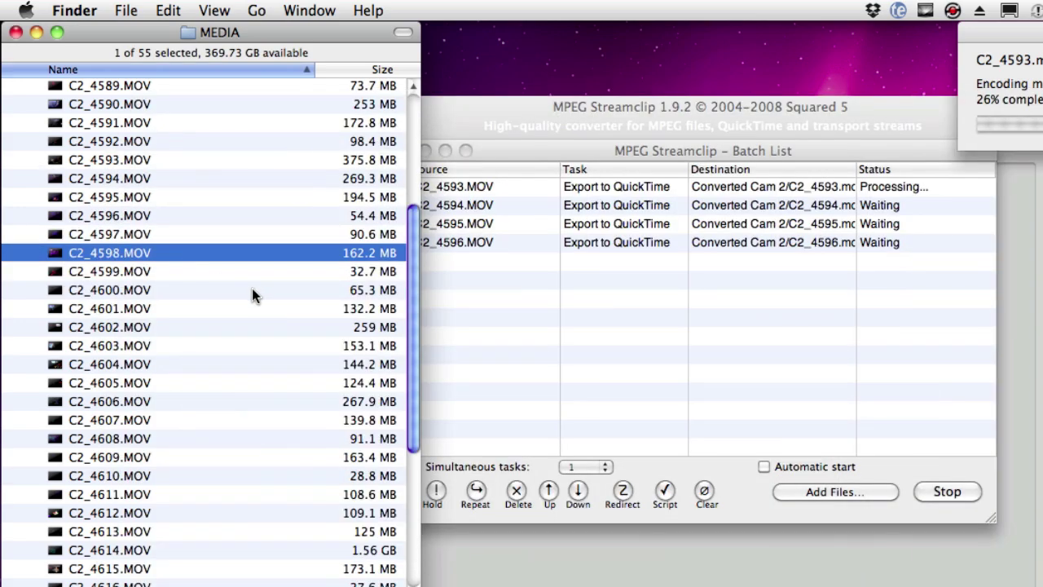
pyautogui.press('space')
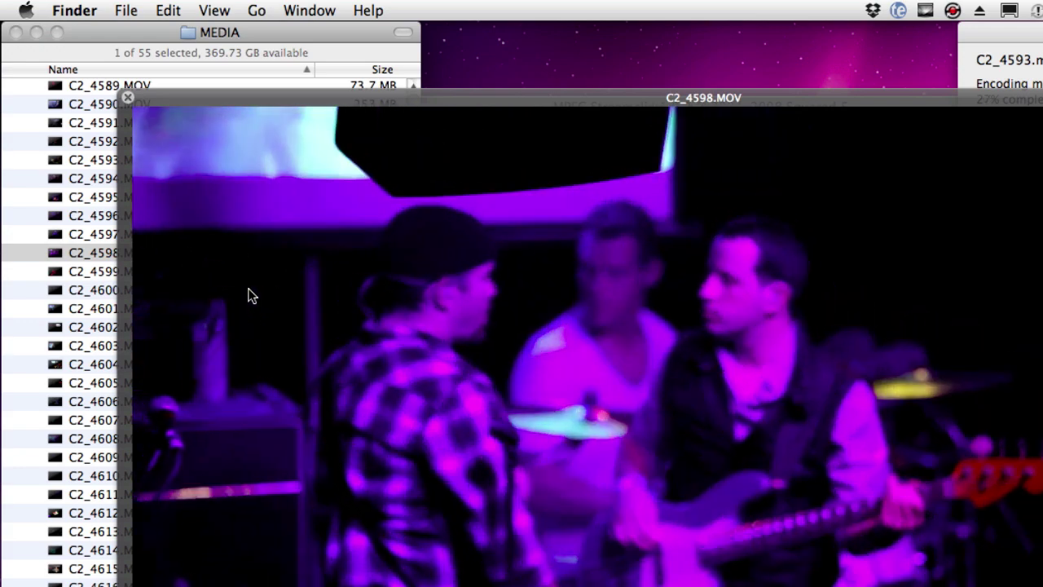
pyautogui.press('space')
pyautogui.click(179, 273)
pyautogui.press('space')
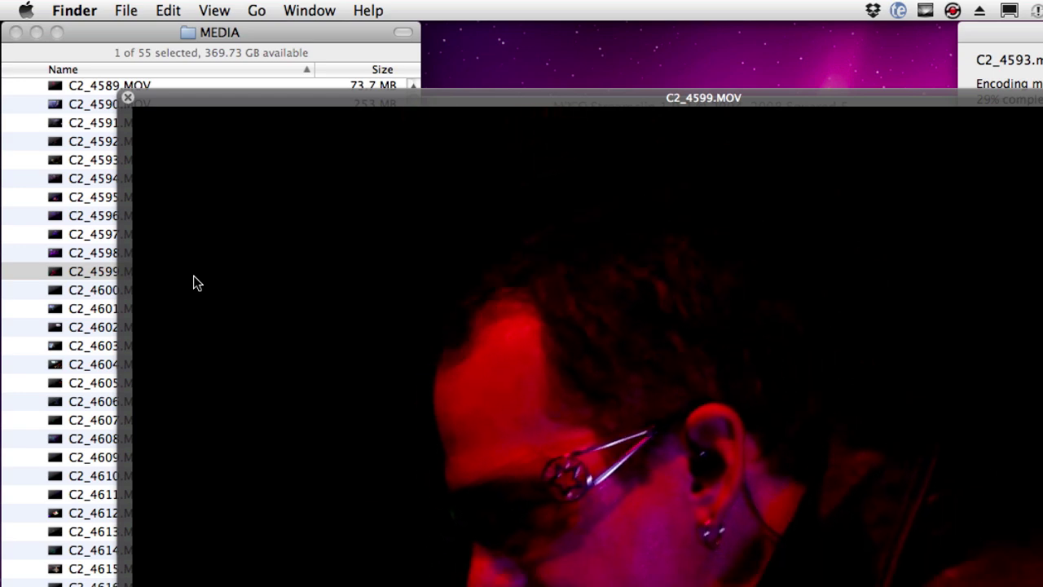
pyautogui.press('space')
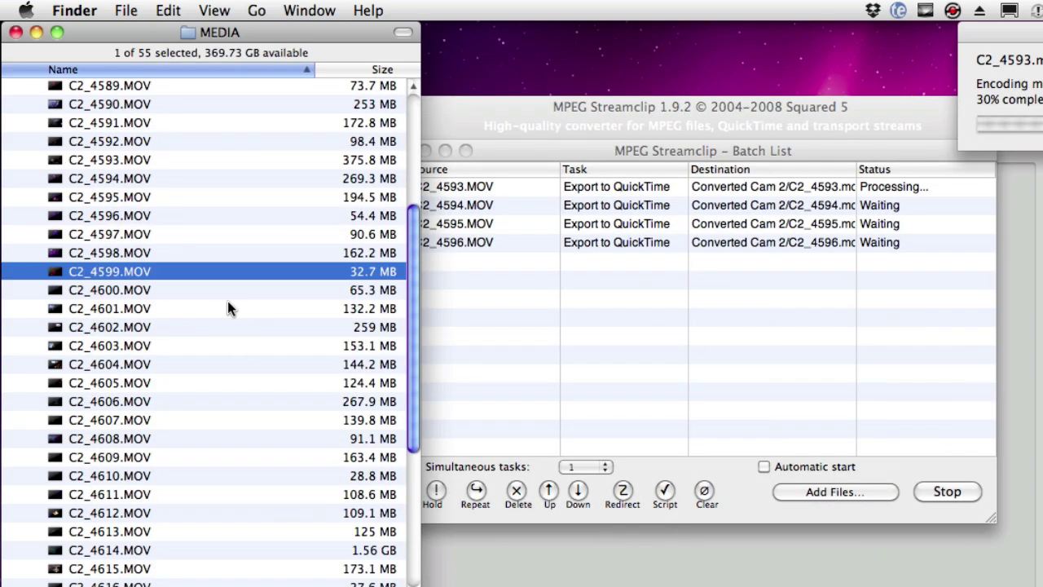
# - Add C2_4597.MOV, C2_4599.MOV and C2_4600.MOV to the running batch as Export to QuickTime jobs, with Apple DVCPRO HD 720p60 compression and Converted Cam 2 as destination
pyautogui.click(135, 236)
pyautogui.keyDown('super'); pyautogui.click(133, 275); pyautogui.keyUp('super')
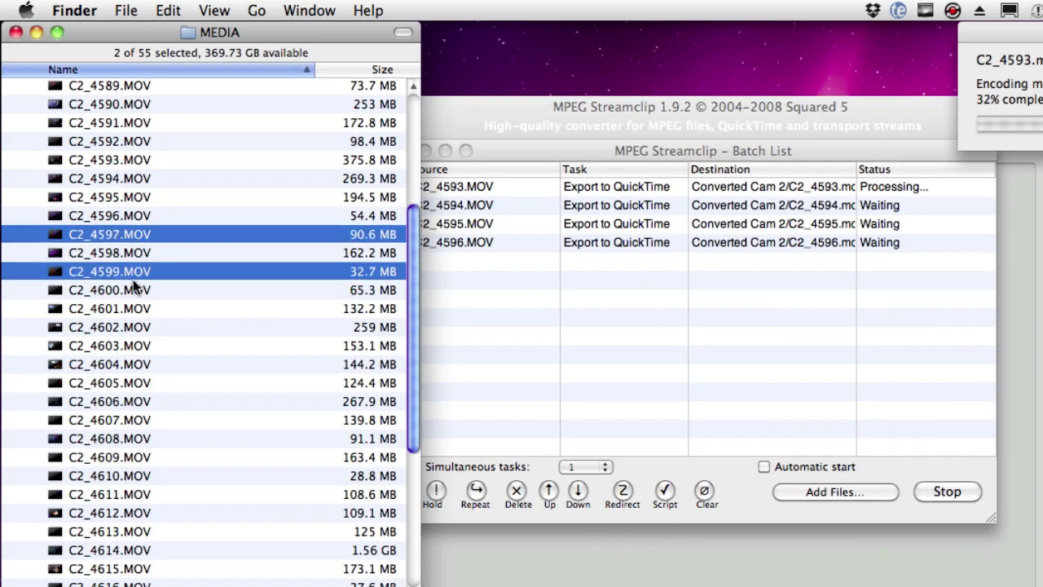
pyautogui.keyDown('super'); pyautogui.click(134, 292); pyautogui.keyUp('super')
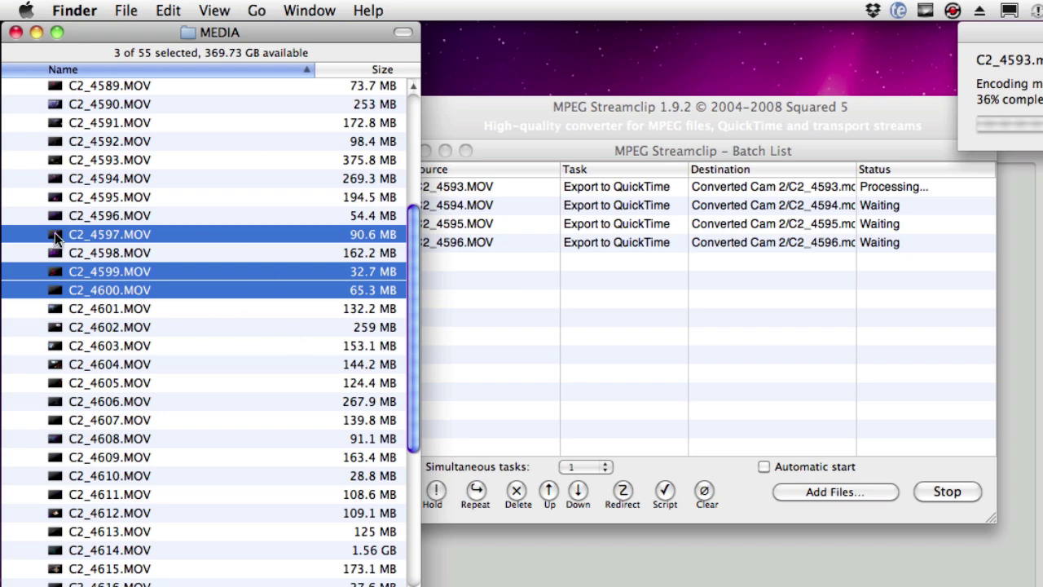
pyautogui.moveTo(56, 237); pyautogui.dragTo(542, 274)
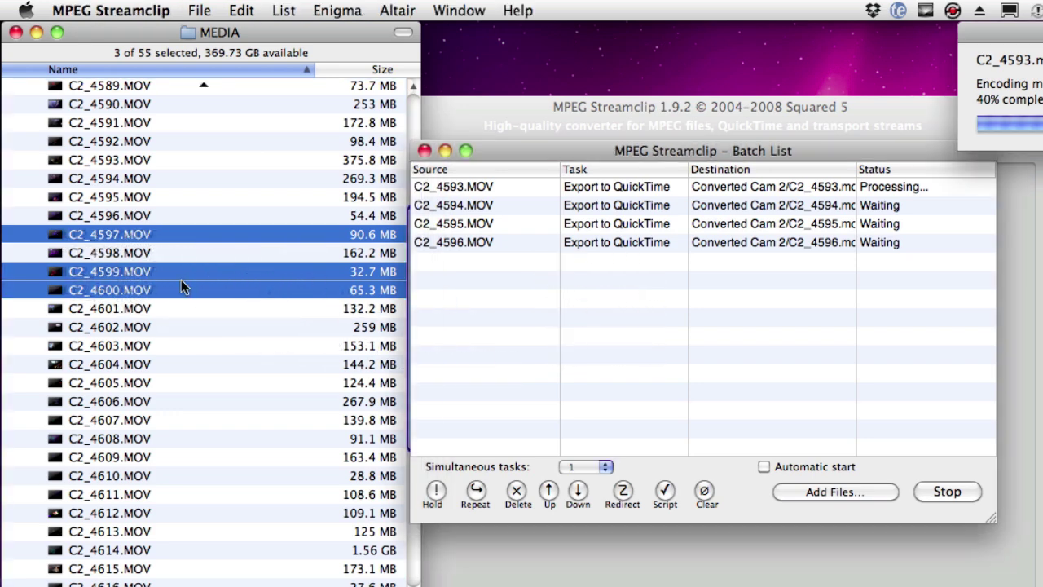
pyautogui.moveTo(53, 235); pyautogui.dragTo(524, 307)
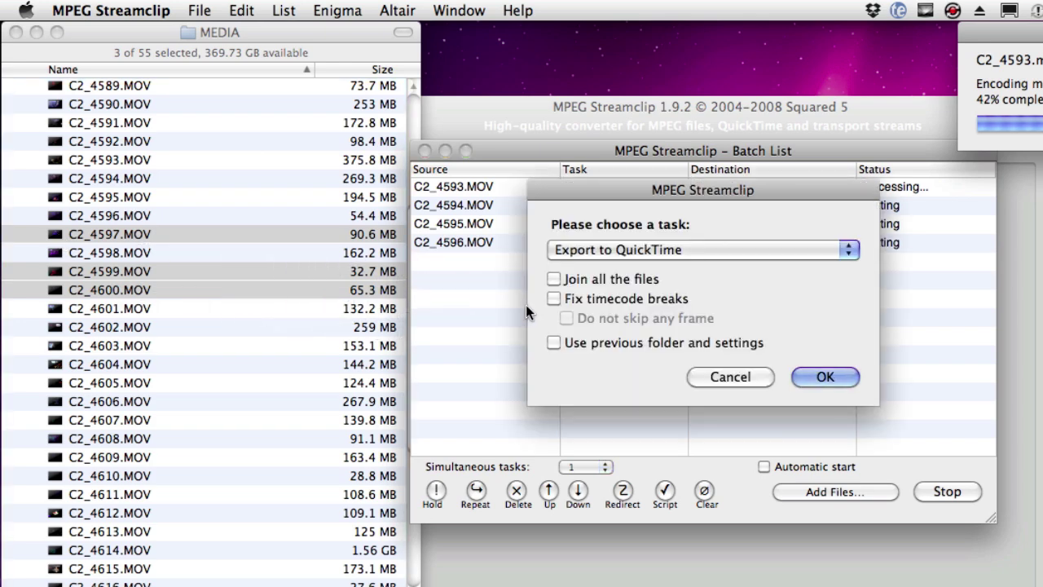
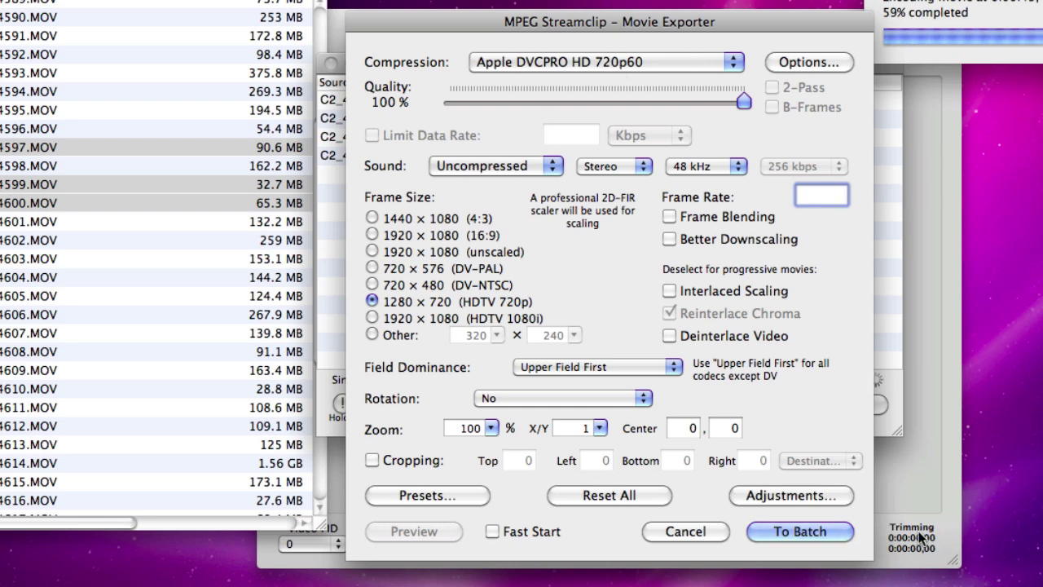
pyautogui.click(798, 531)
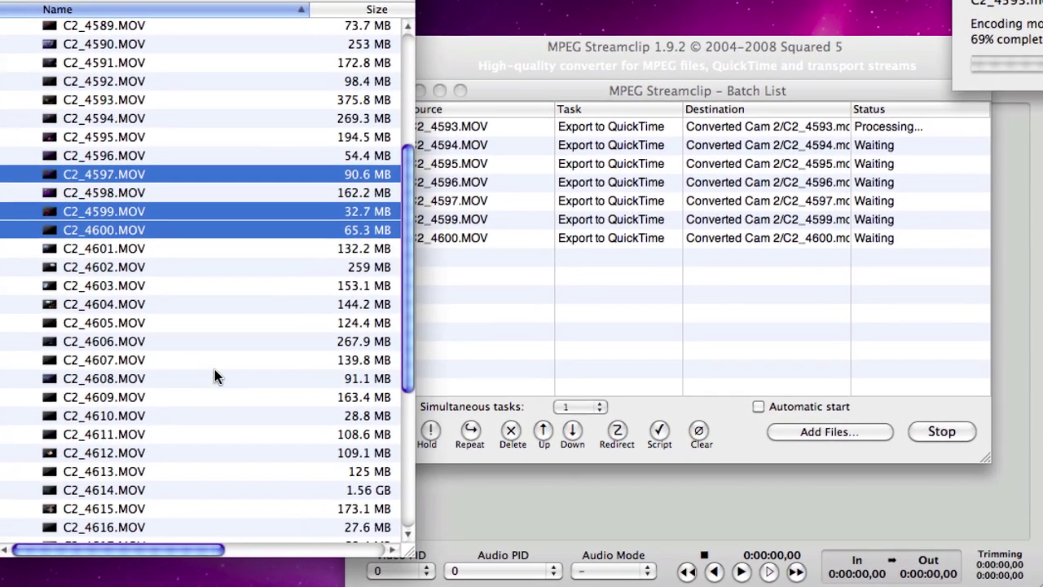
# - Preview C2_4608.MOV in Finder, and add it to the batch as an Export to QuickTime job into Converted Cam 2 using Apple DVCPRO HD 720p60
pyautogui.click(113, 351)
pyautogui.press('space')
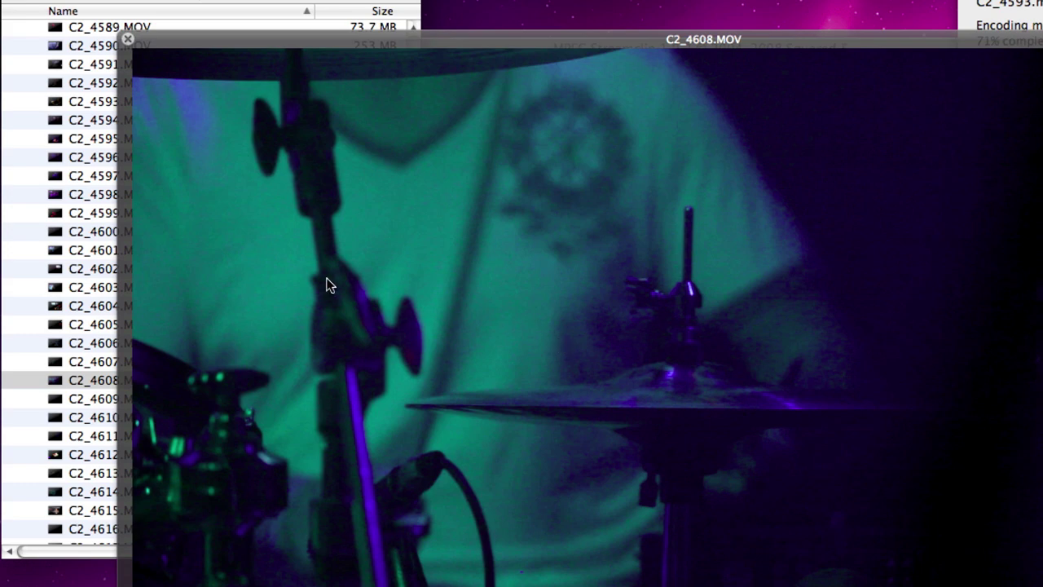
pyautogui.press('space')
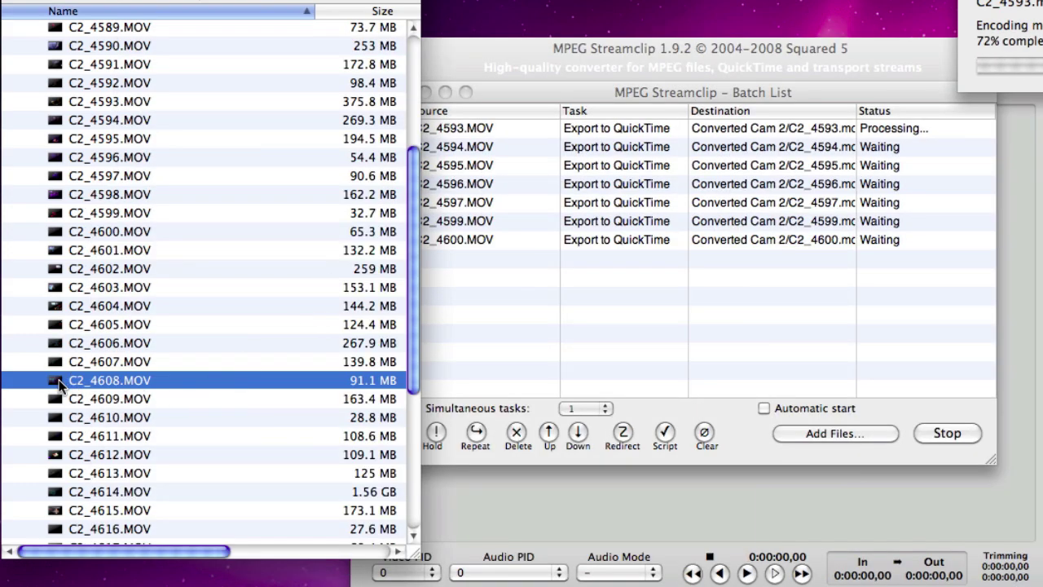
pyautogui.moveTo(58, 379); pyautogui.dragTo(480, 349)
pyautogui.moveTo(563, 299); pyautogui.dragTo(572, 280)
pyautogui.click(572, 280)
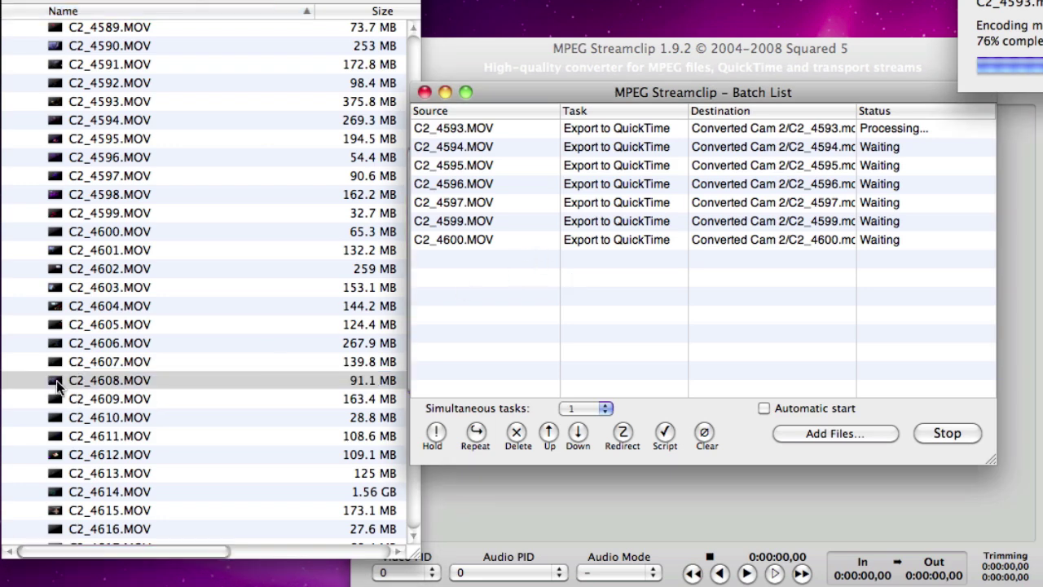
pyautogui.moveTo(56, 381); pyautogui.dragTo(557, 259)
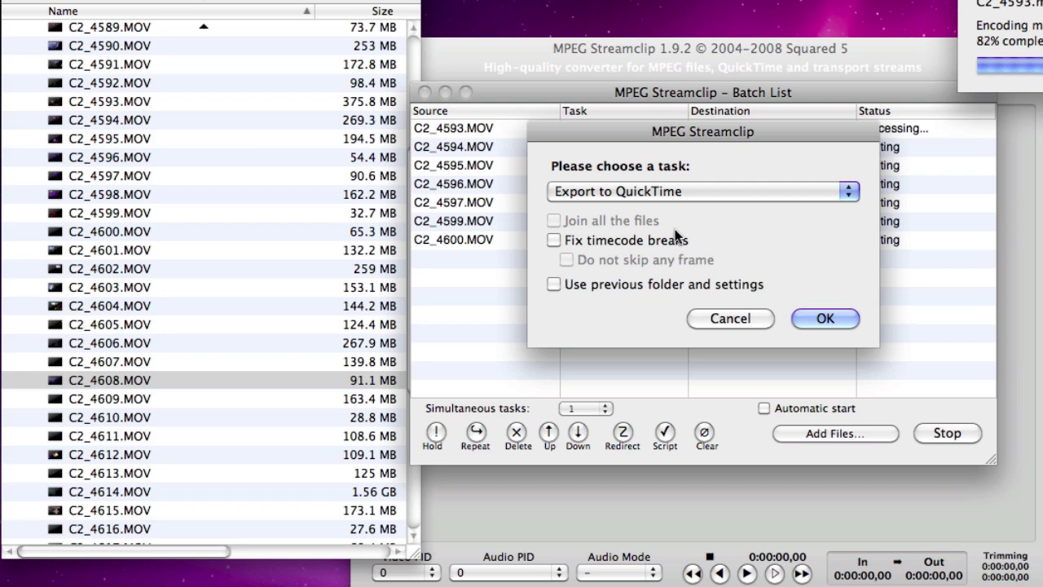
pyautogui.click(806, 317)
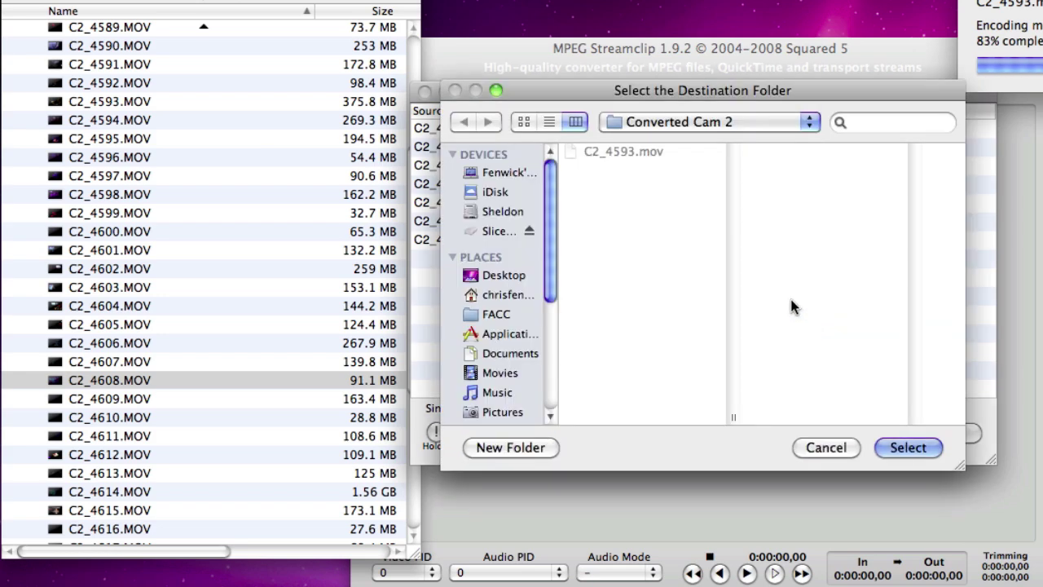
pyautogui.click(891, 444)
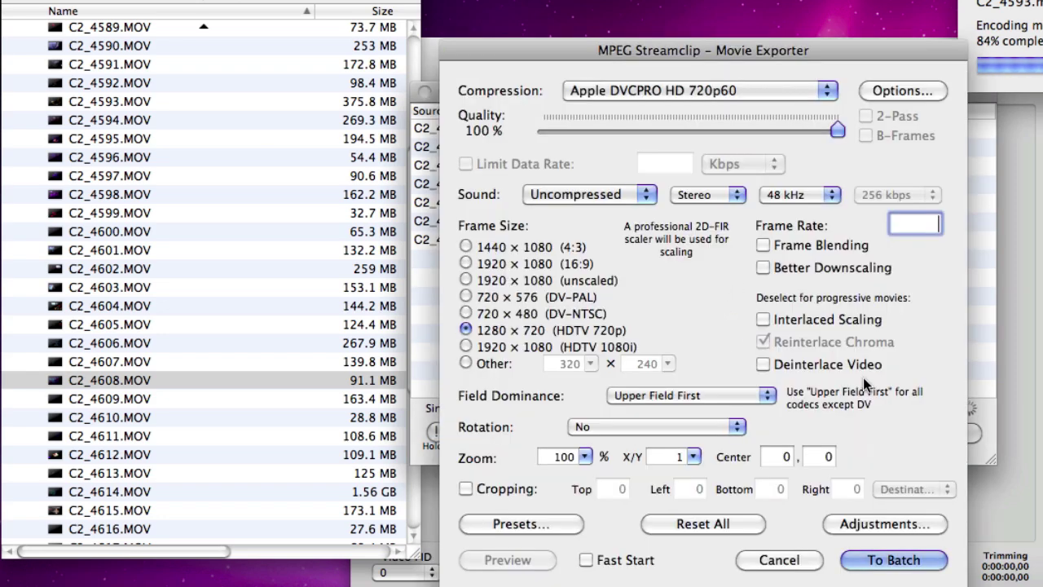
pyautogui.click(896, 561)
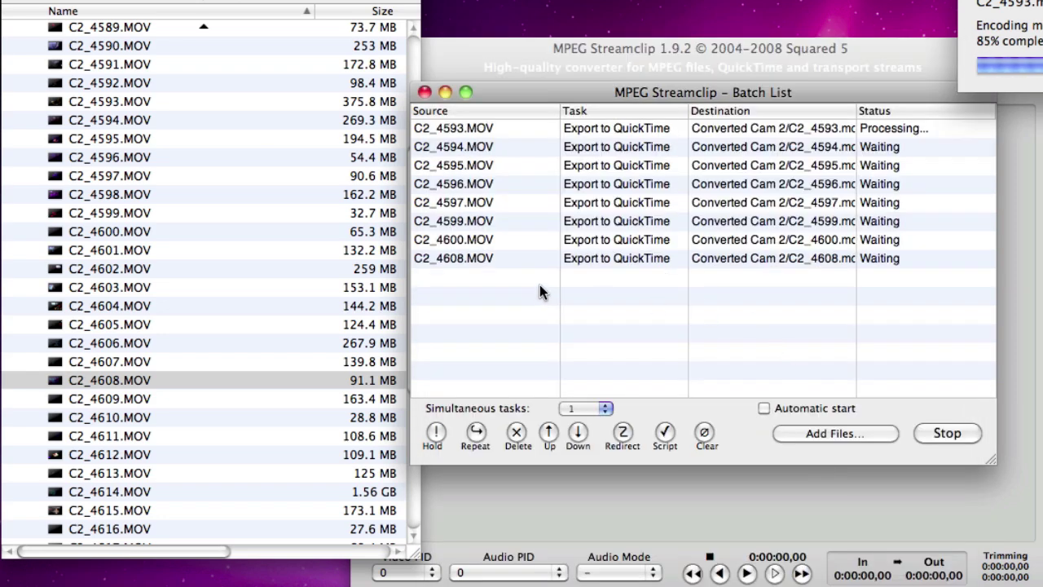